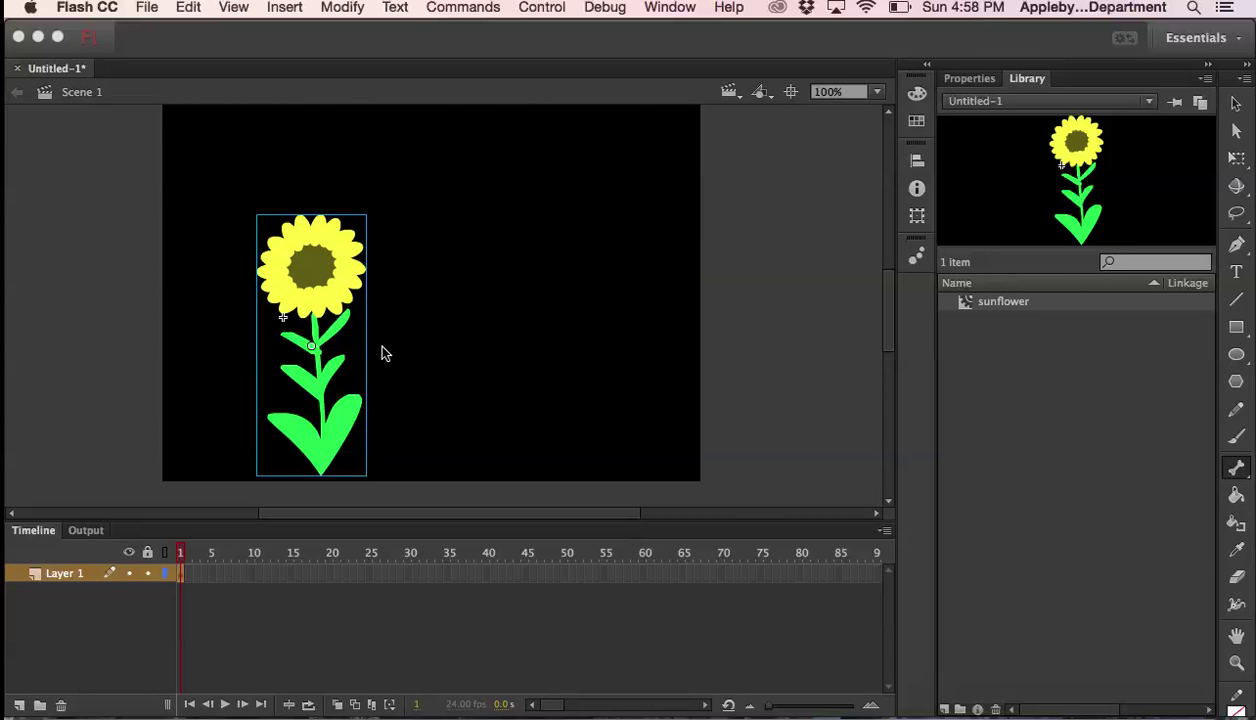
Add a new layer above Layer 1 and select its first frame
{"action": "left_click", "coordinate": [1236, 436]}
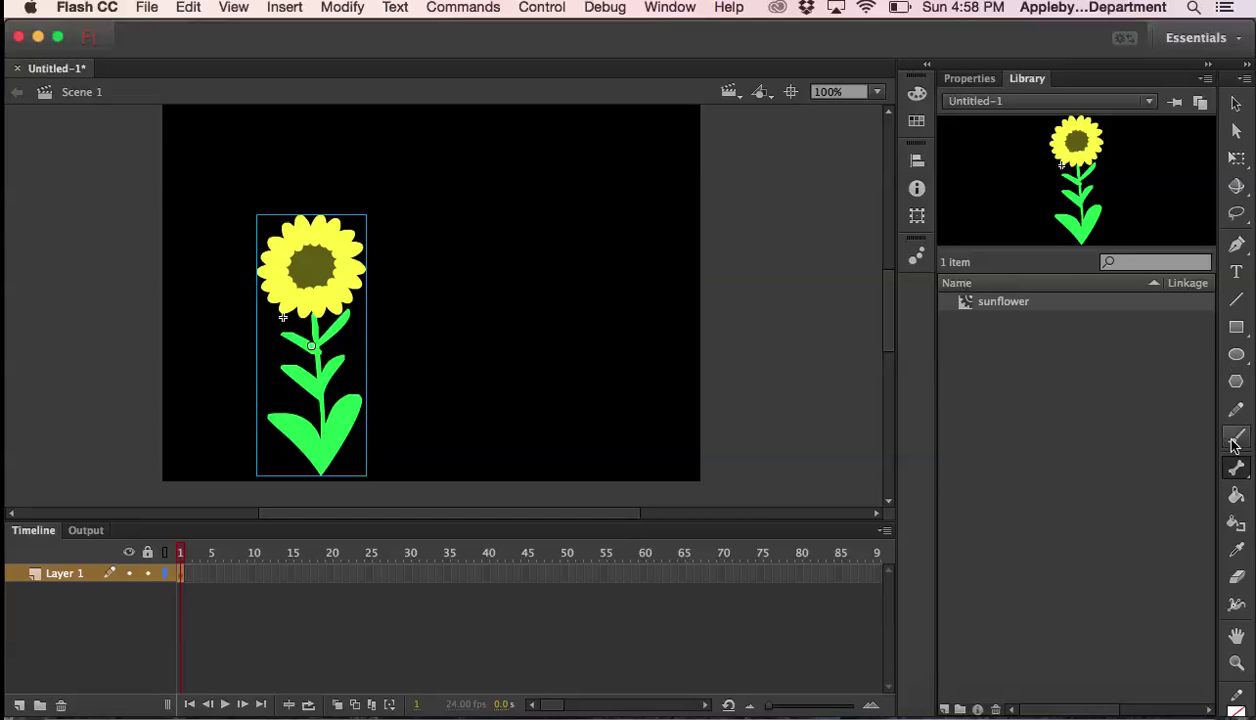
{"action": "left_click", "coordinate": [958, 78]}
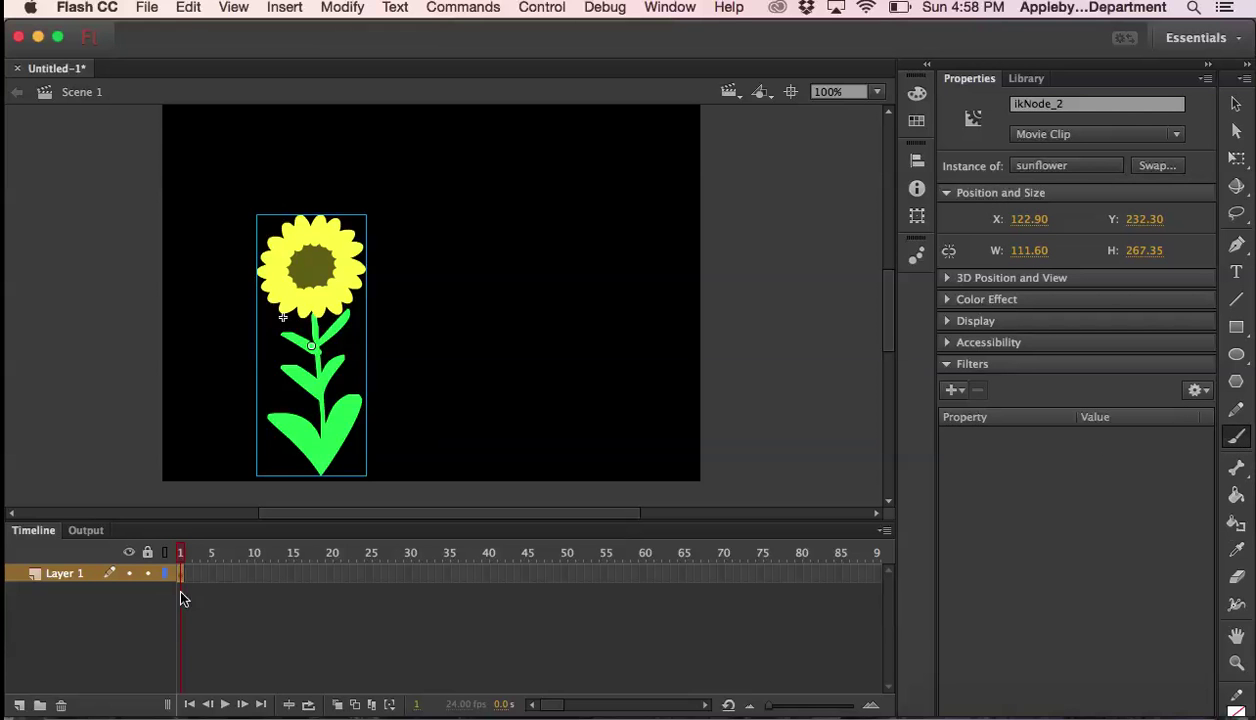
{"action": "left_click", "coordinate": [19, 705]}
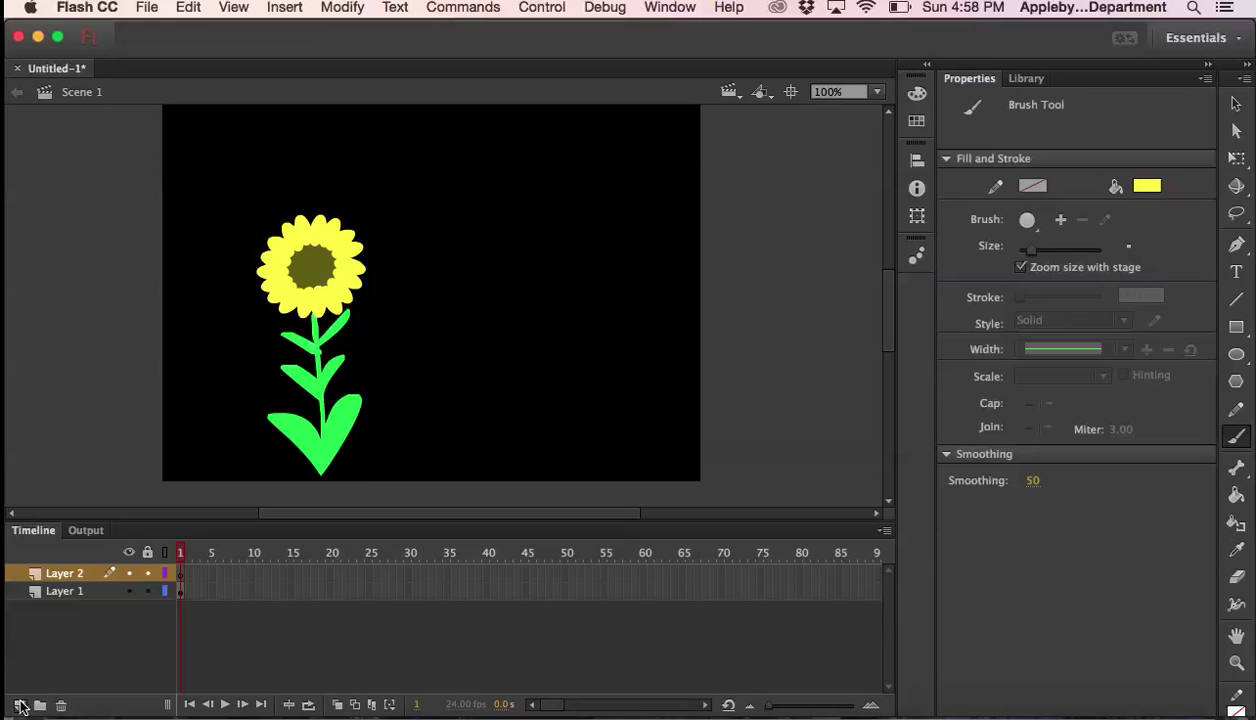
{"action": "left_click", "coordinate": [180, 556]}
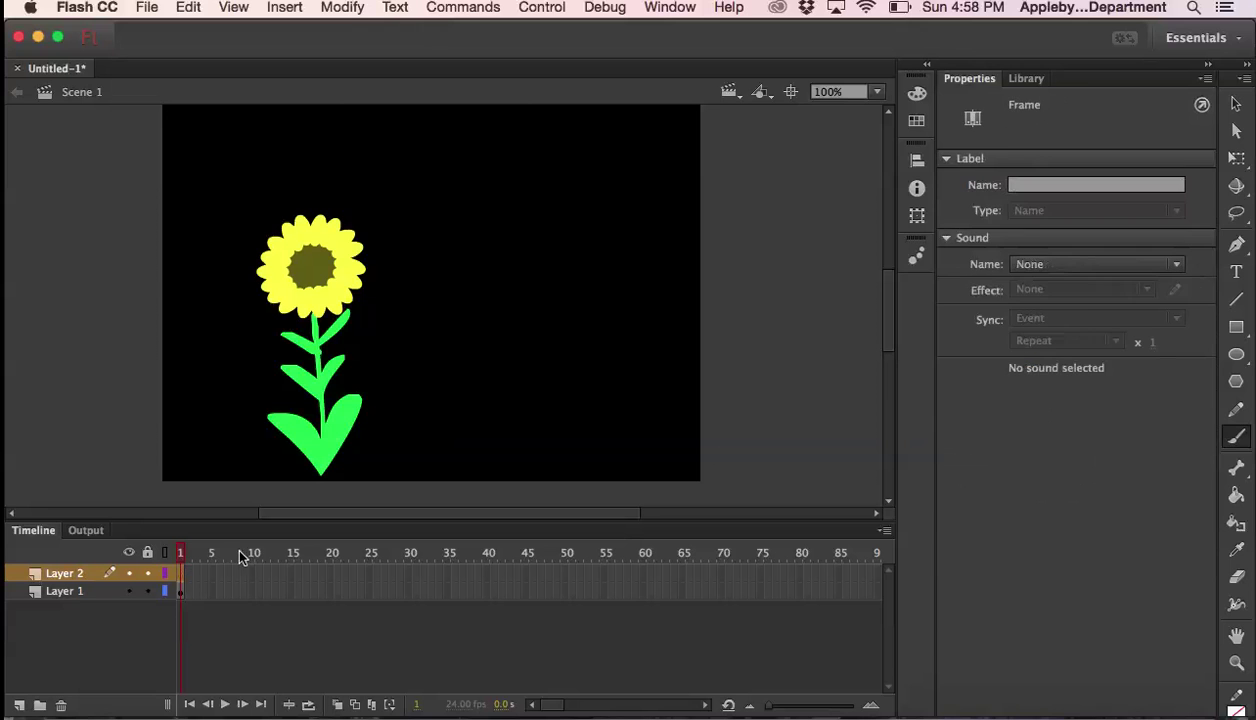
{"action": "left_click", "coordinate": [1236, 406]}
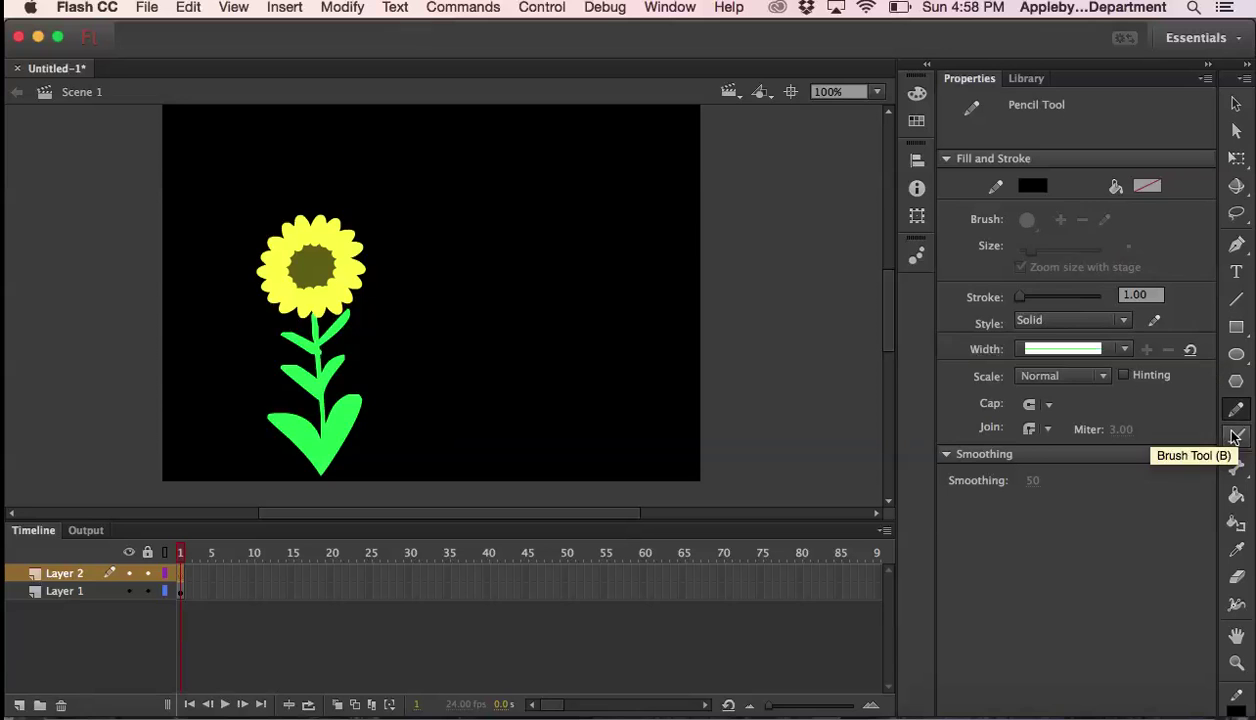
{"action": "left_click", "coordinate": [1236, 436]}
{"action": "left_click", "coordinate": [1027, 221]}
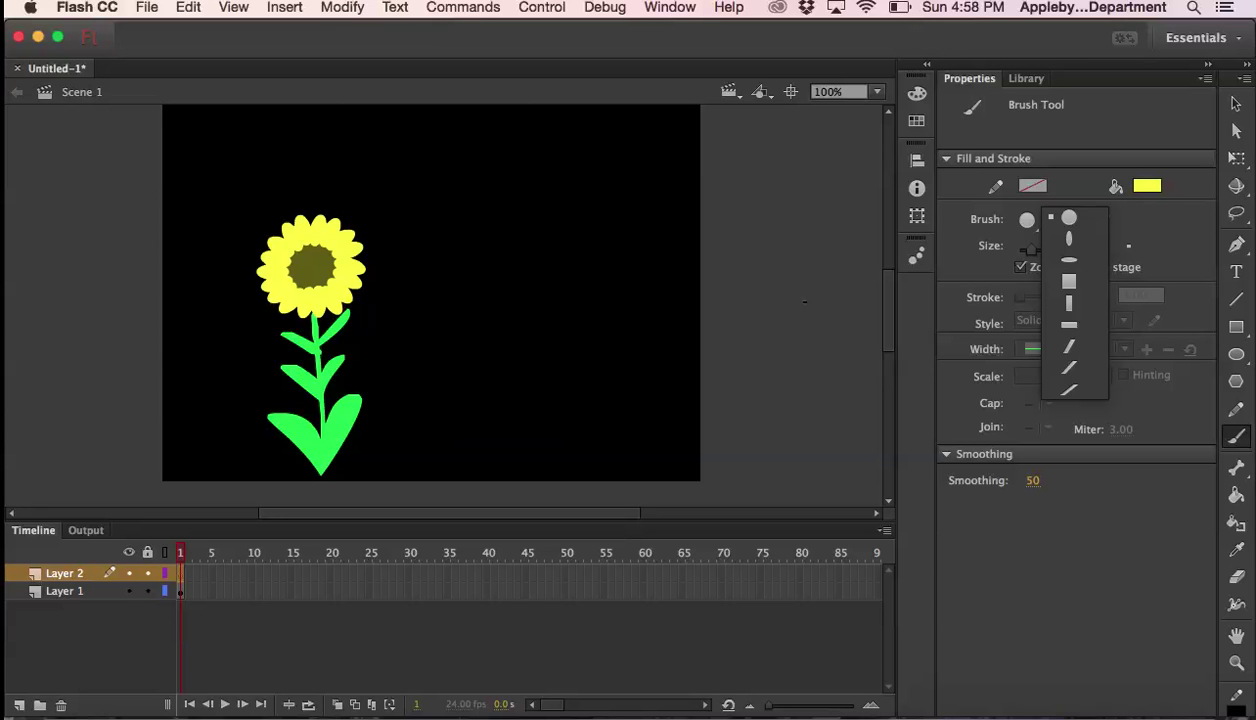
{"action": "left_click", "coordinate": [1237, 358]}
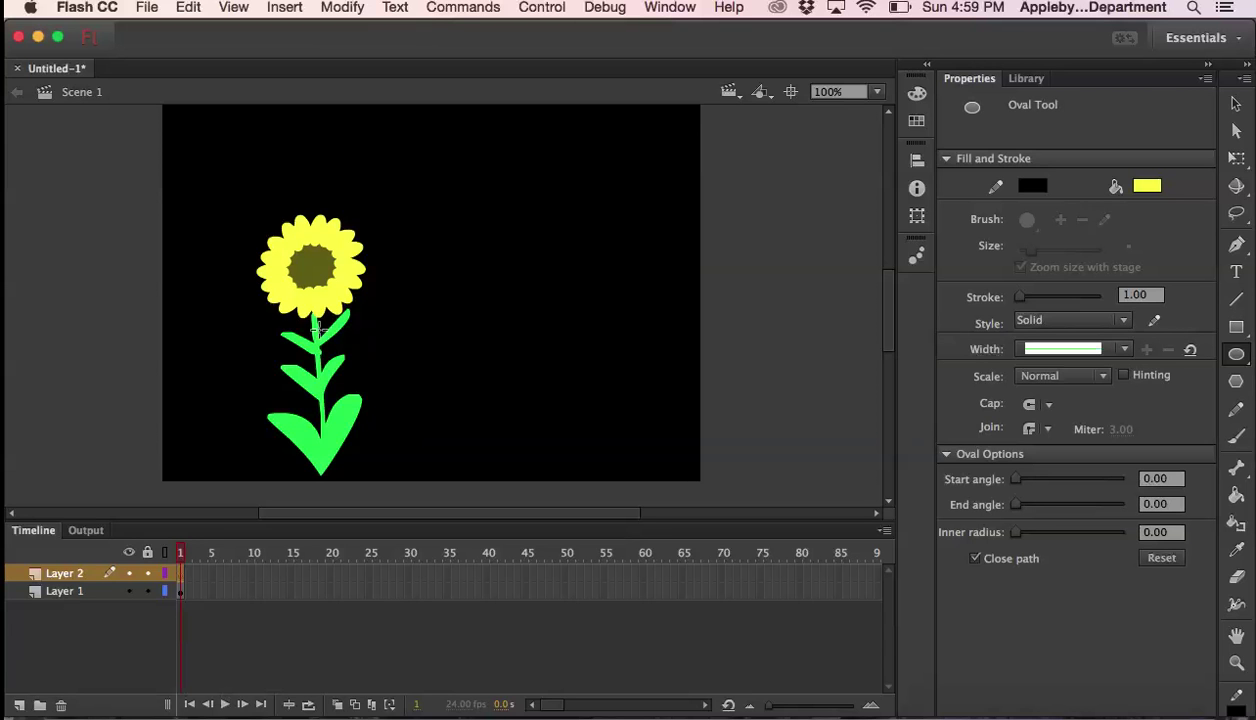
Convert the sunflower on Layer 1 into a Movie Clip symbol named "sunflower 1"
{"action": "left_click", "coordinate": [183, 592]}
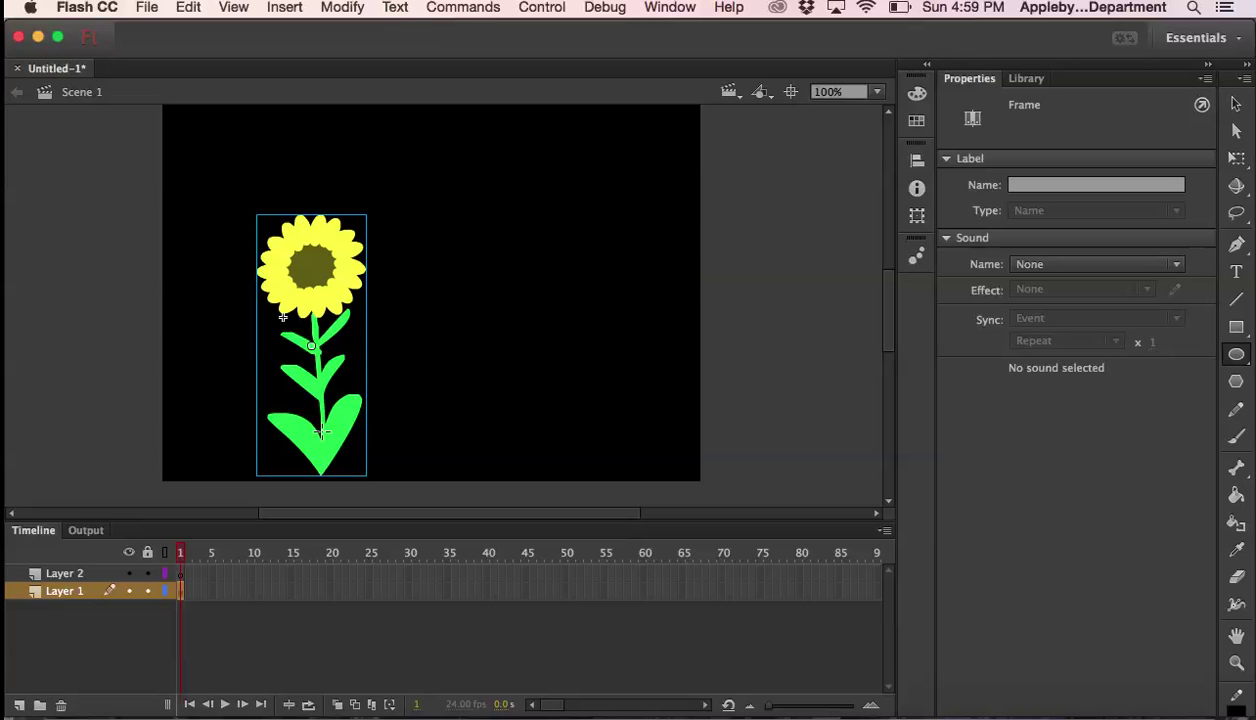
{"action": "left_click", "coordinate": [1236, 104]}
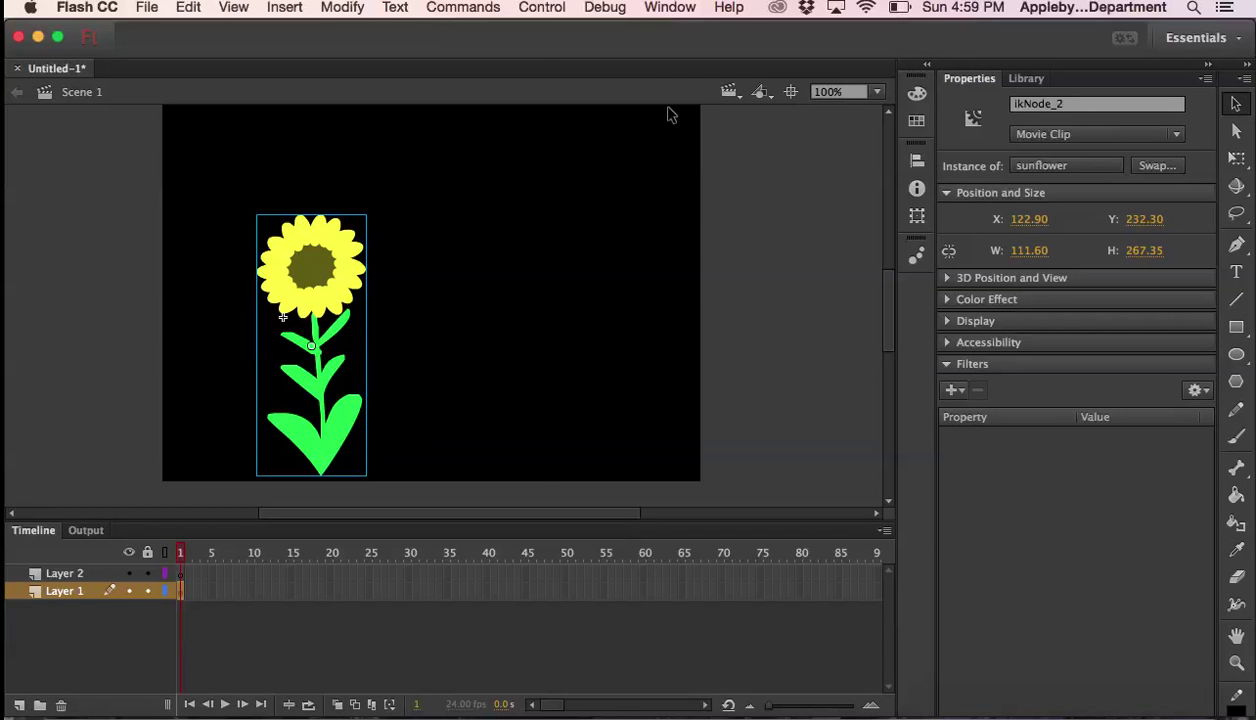
{"action": "right_click", "coordinate": [311, 350]}
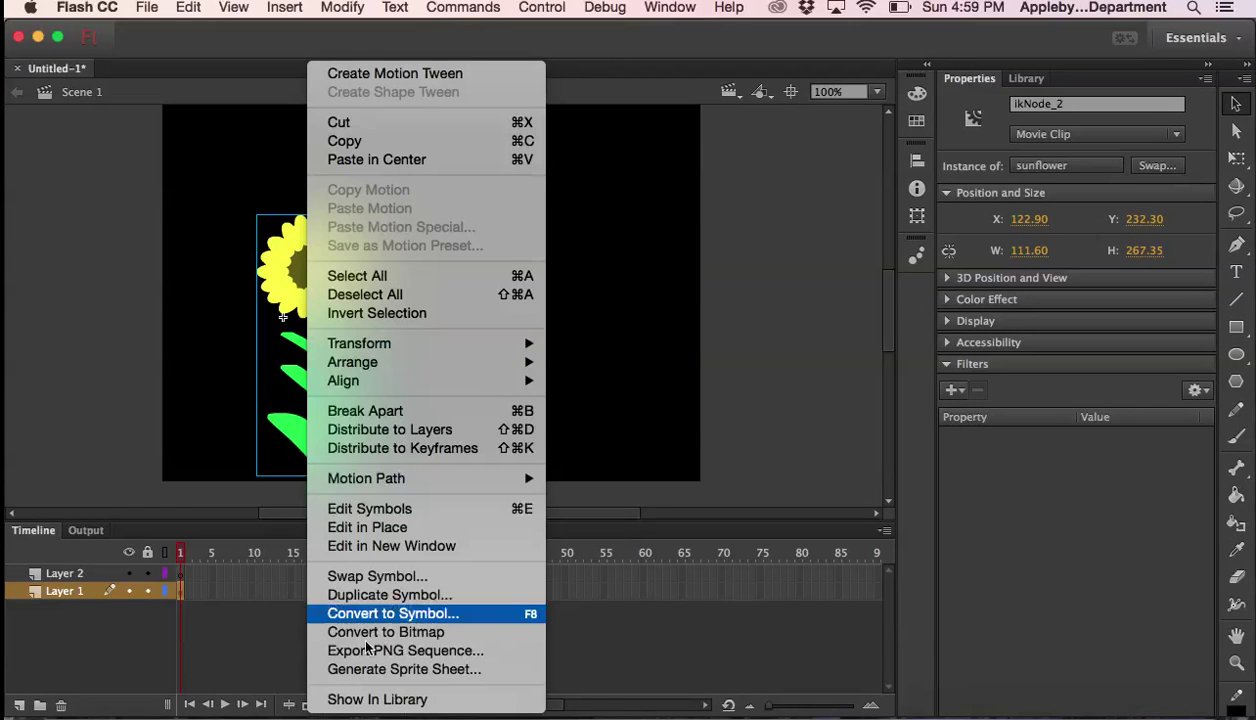
{"action": "left_click", "coordinate": [383, 615]}
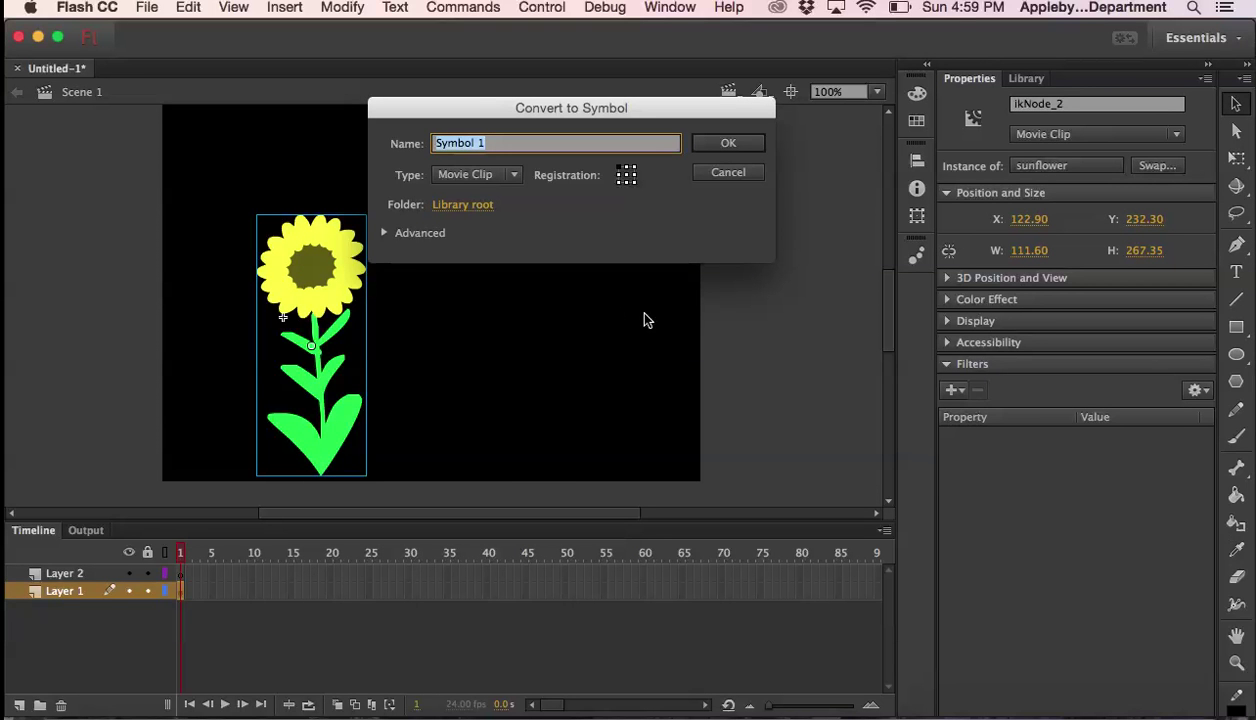
{"action": "type", "text": "sunflower"}
{"action": "left_click", "coordinate": [711, 147]}
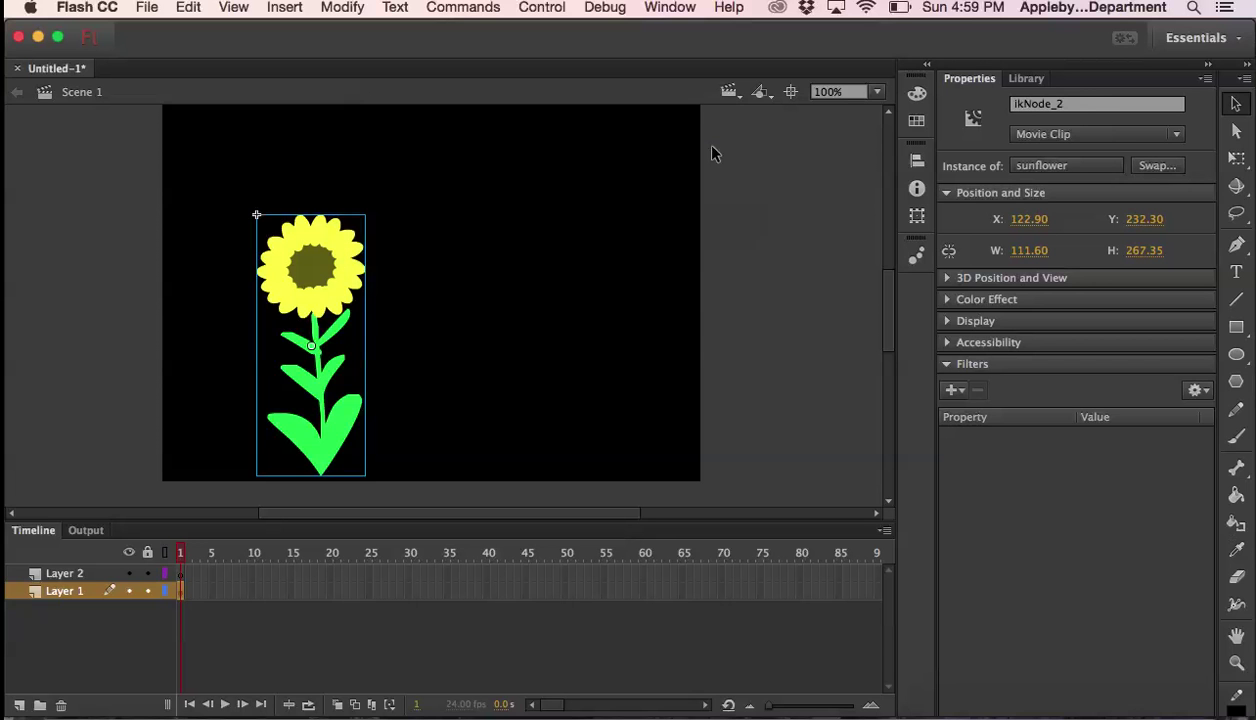
Open the original "sunflower" symbol from the library for editing
{"action": "left_click", "coordinate": [1027, 80]}
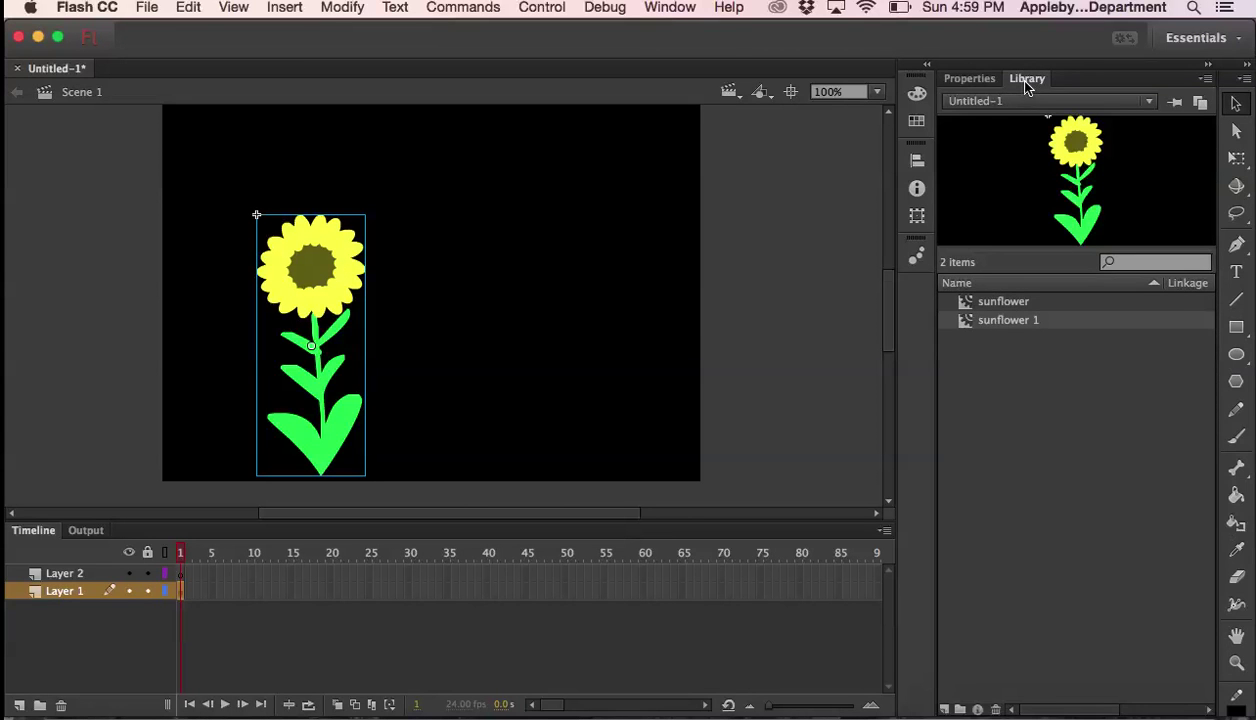
{"action": "left_click", "coordinate": [962, 304]}
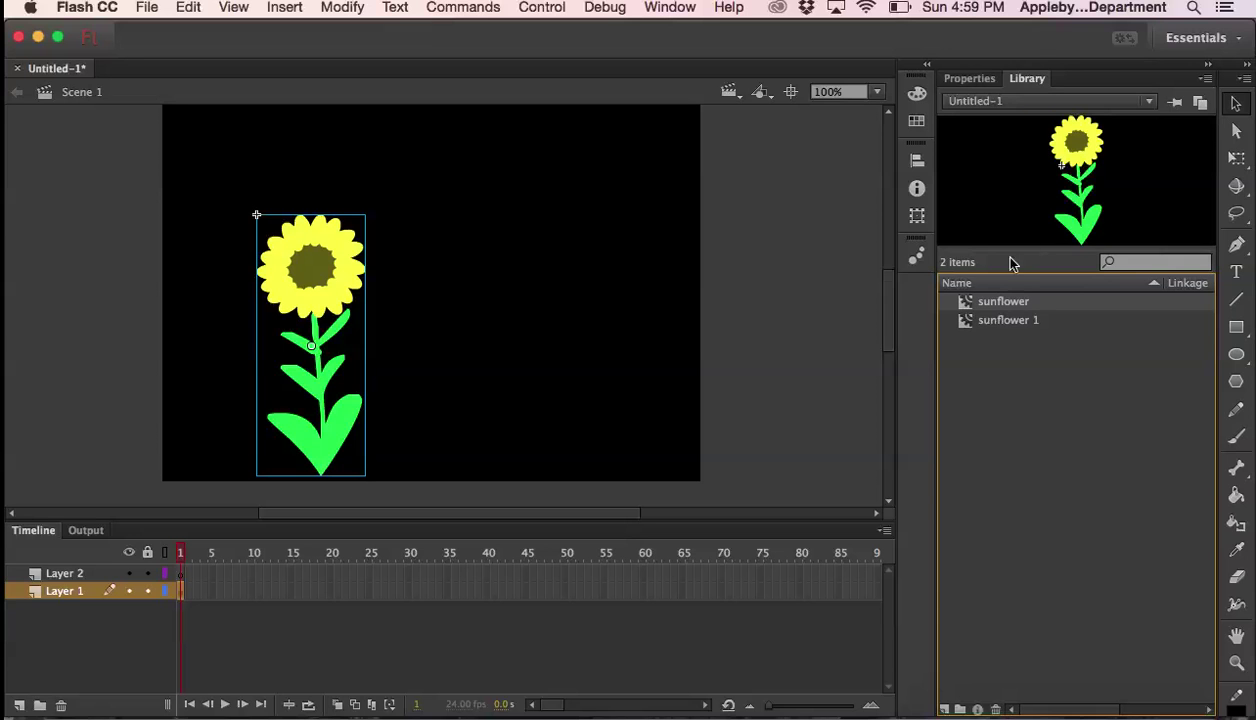
{"action": "double_click", "coordinate": [963, 303]}
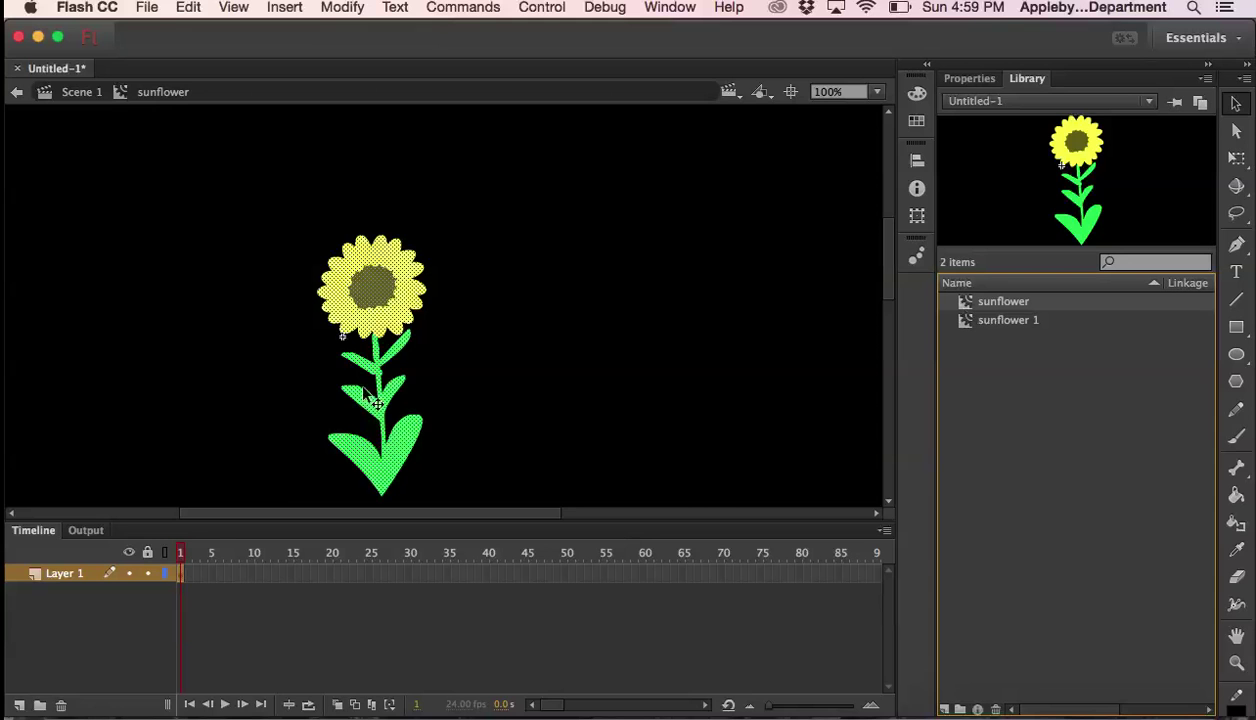
Add a two-bone armature running from the base of the stem to mid-stem and on to the flower's centre
{"action": "left_click", "coordinate": [1236, 467]}
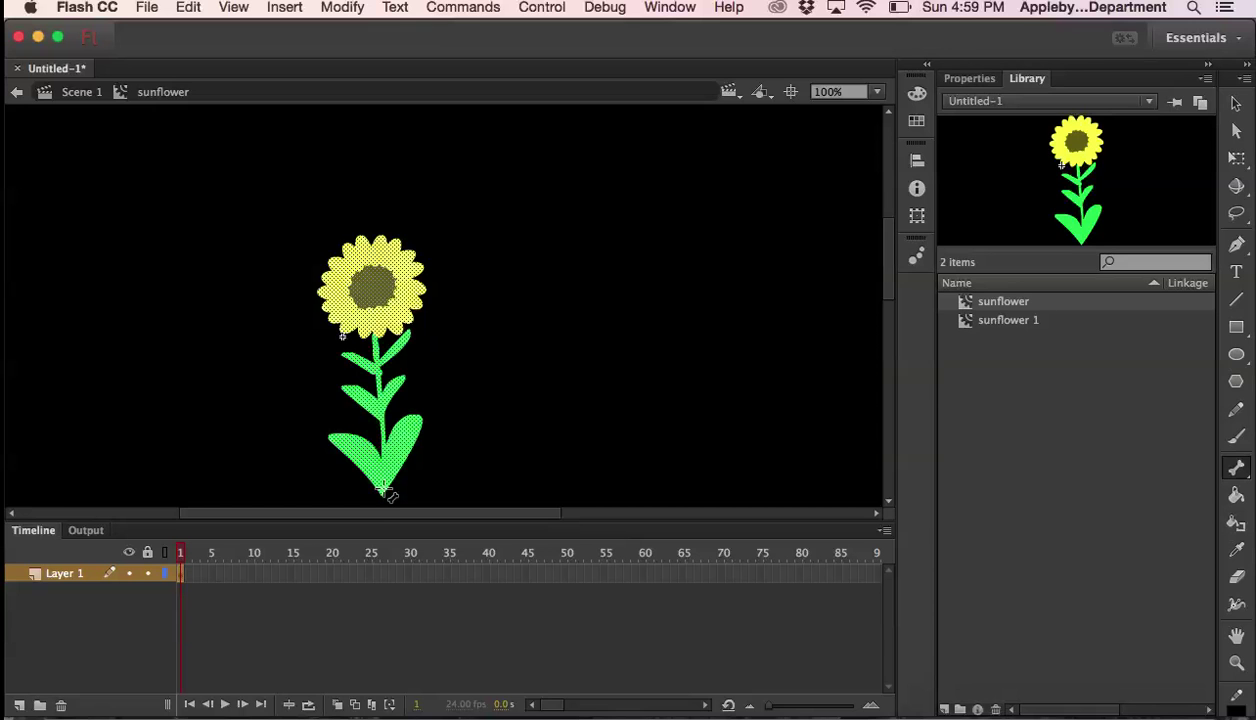
{"action": "left_click_drag", "start_coordinate": [383, 490], "coordinate": [382, 394]}
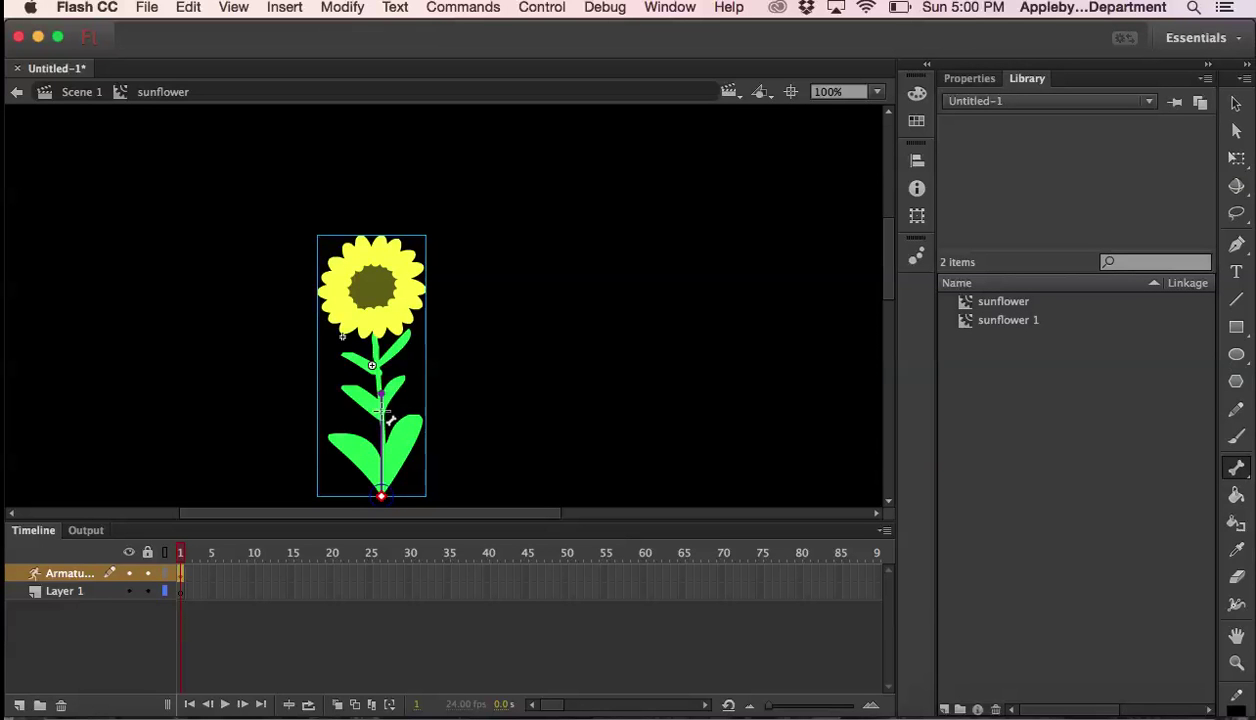
{"action": "left_click_drag", "start_coordinate": [381, 392], "coordinate": [377, 286]}
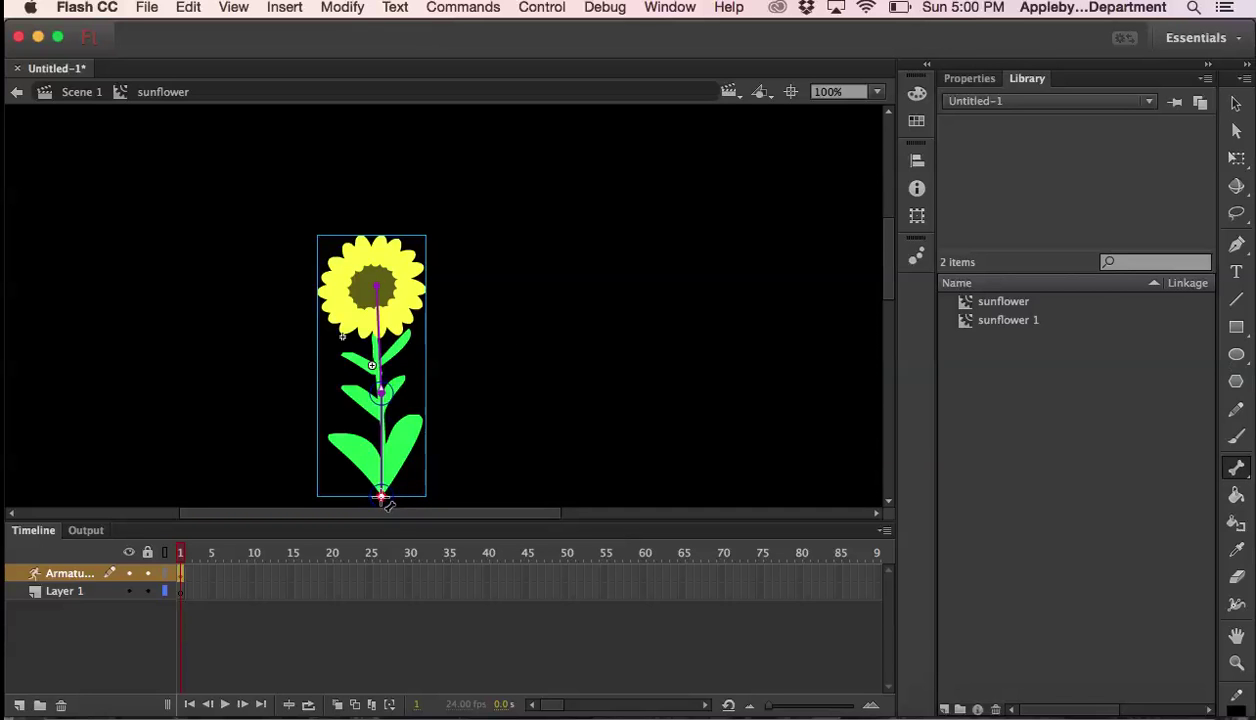
{"action": "left_click_drag", "start_coordinate": [380, 496], "coordinate": [381, 393]}
{"action": "left_click_drag", "start_coordinate": [381, 497], "coordinate": [376, 287]}
Extend the armature layer to frame 35 by inserting a frame there
{"action": "left_click", "coordinate": [1236, 103]}
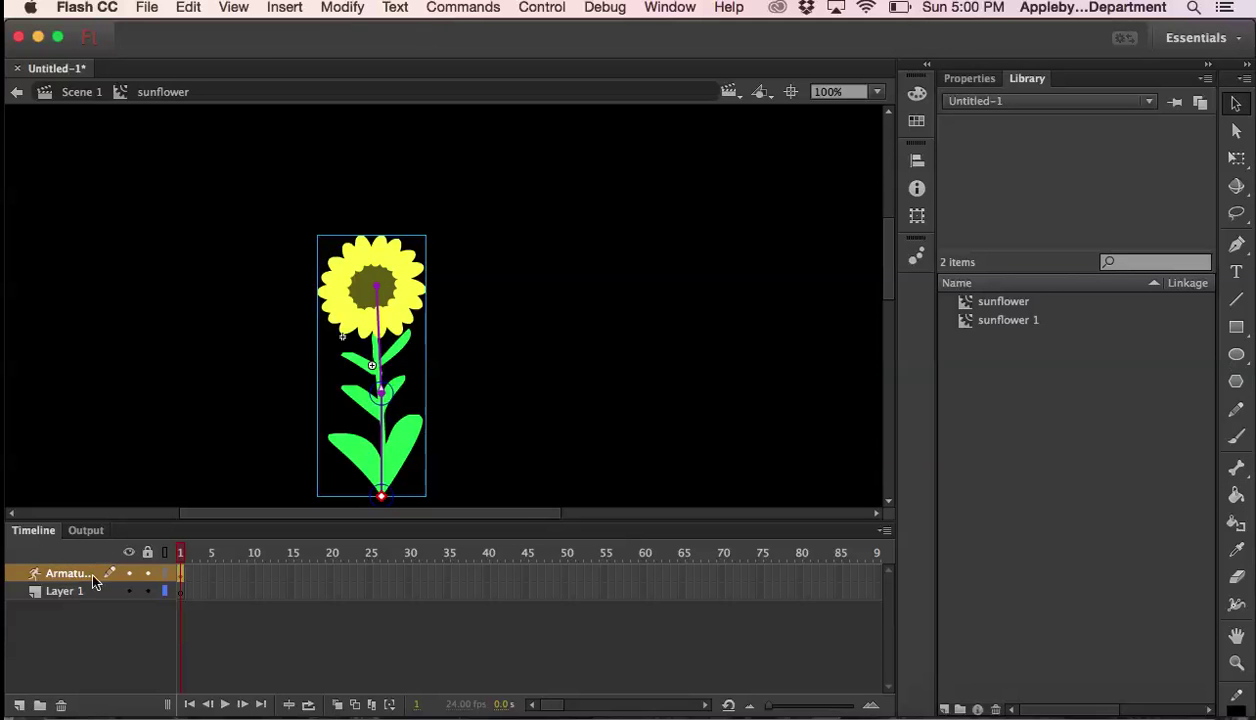
{"action": "left_click", "coordinate": [447, 575]}
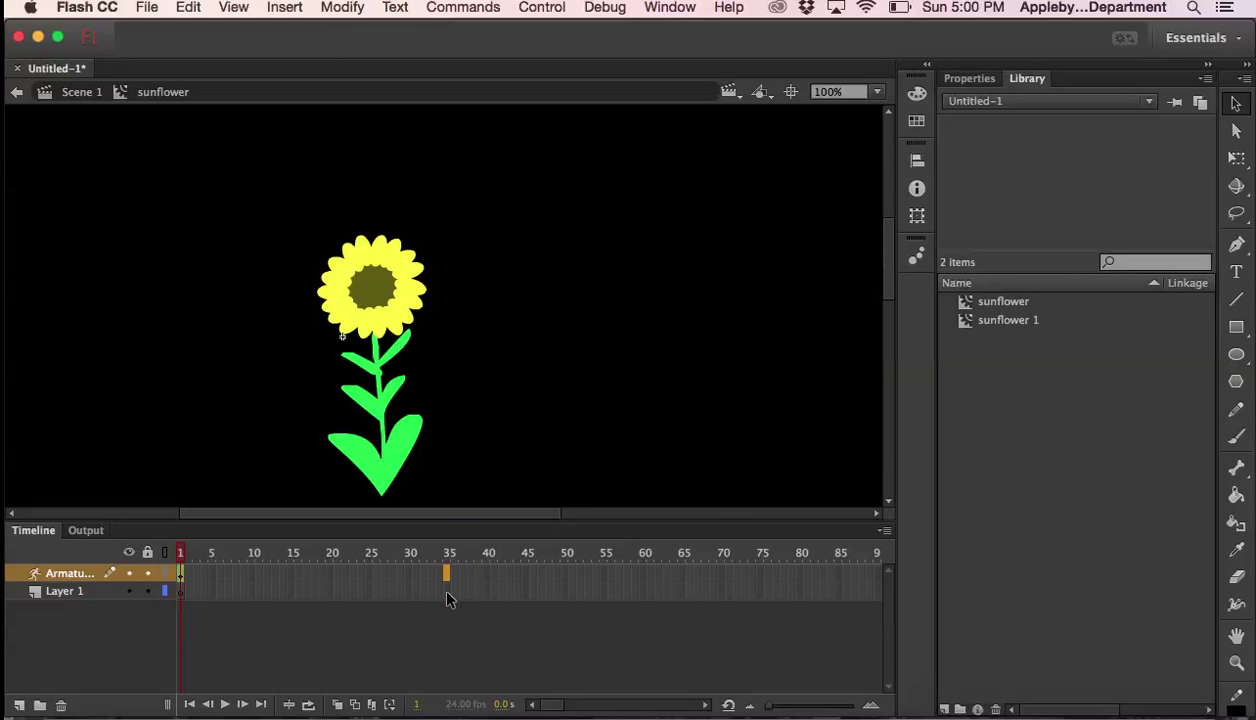
{"action": "right_click", "coordinate": [448, 579]}
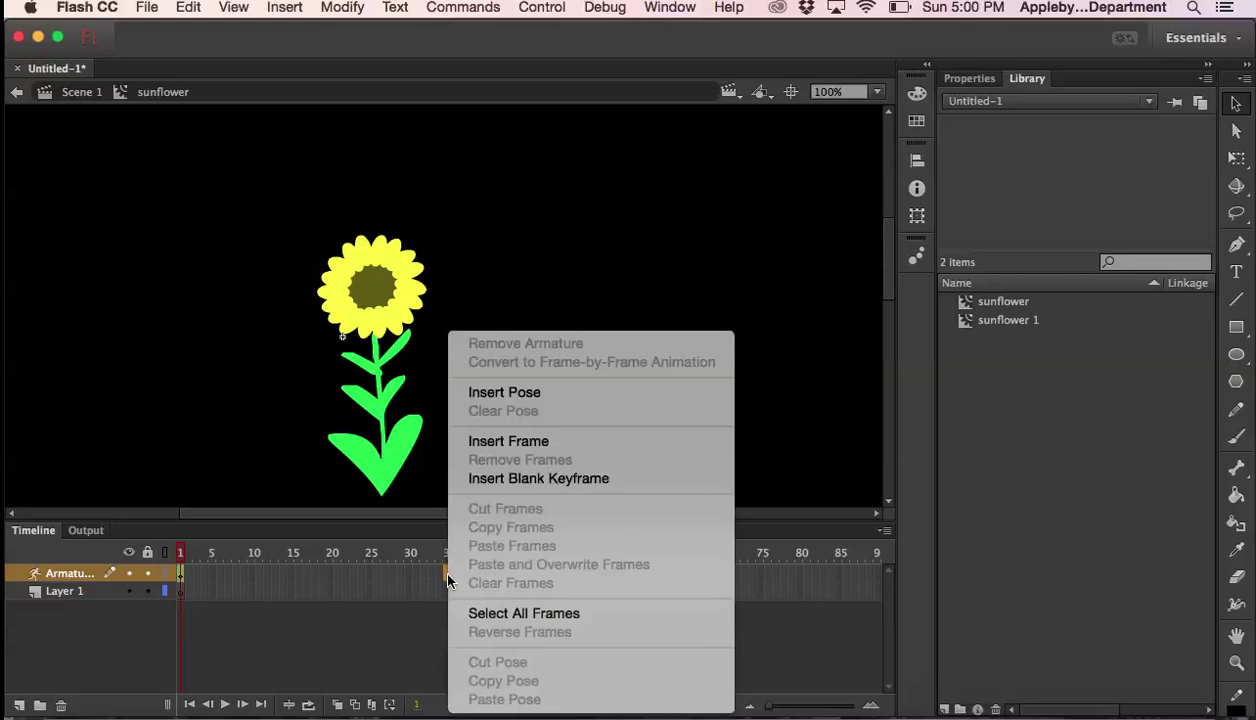
{"action": "left_click", "coordinate": [517, 441]}
Pose the sunflower leaning left at frame 11 and back upright at frame 20 using the bone in its head
{"action": "left_click", "coordinate": [260, 575]}
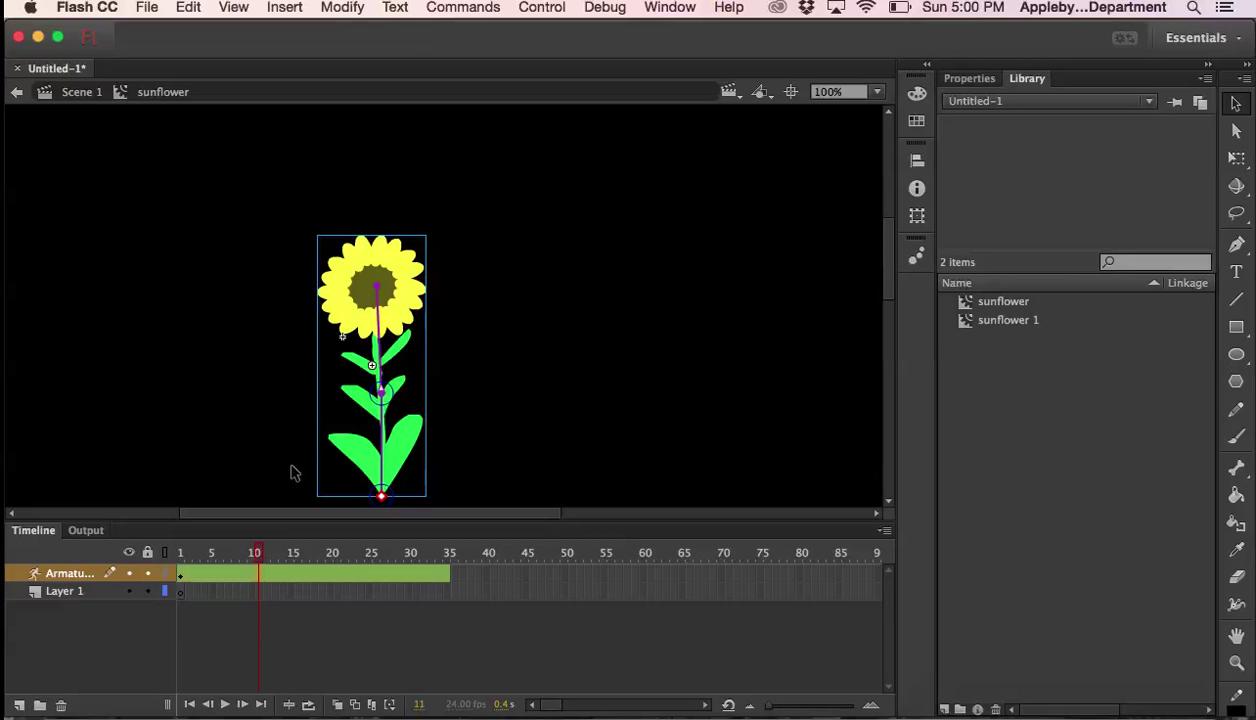
{"action": "left_click_drag", "start_coordinate": [376, 290], "coordinate": [350, 292]}
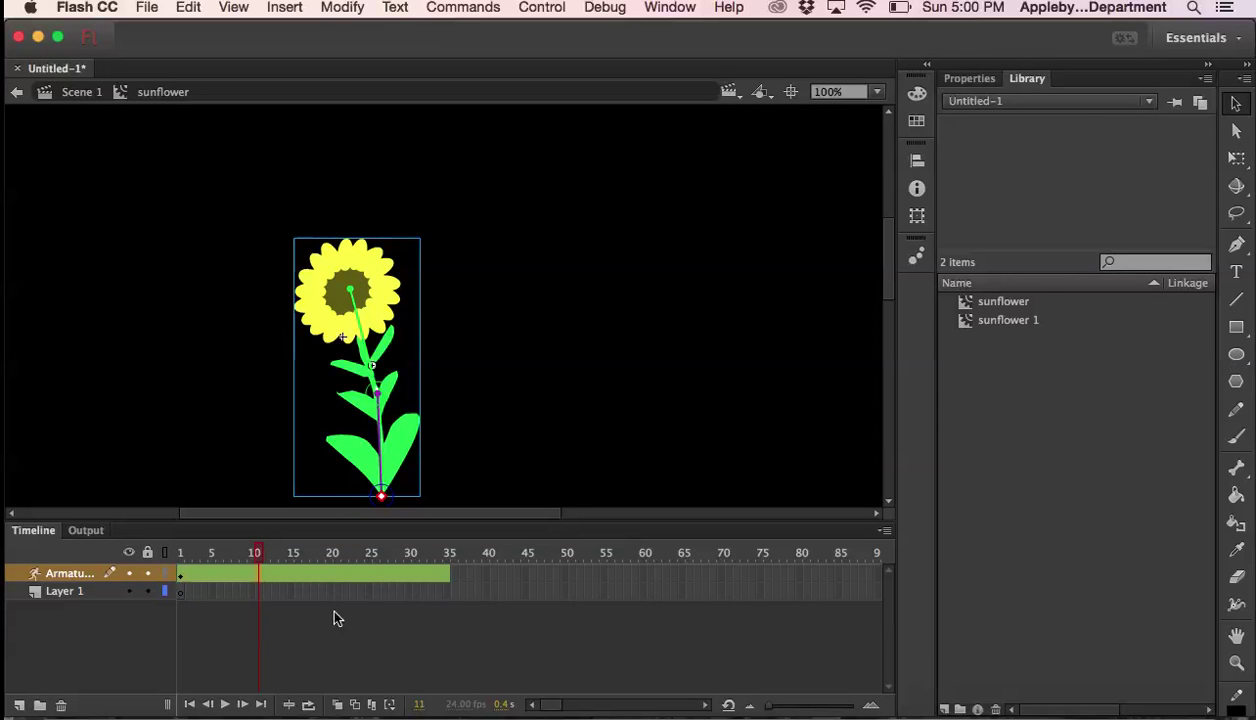
{"action": "left_click", "coordinate": [333, 578]}
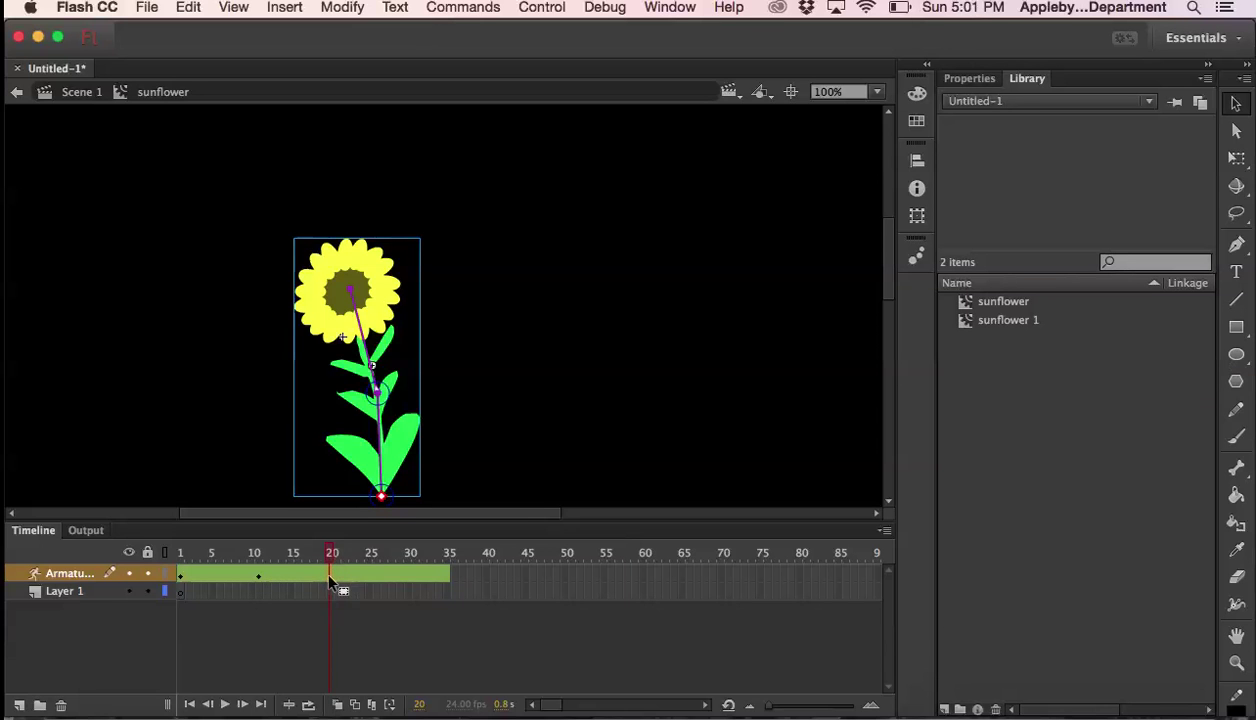
{"action": "left_click_drag", "start_coordinate": [350, 293], "coordinate": [385, 283]}
Pose the flower head leaning right at frame 30, and stretch the armature span to end at frame 37
{"action": "left_click", "coordinate": [410, 574]}
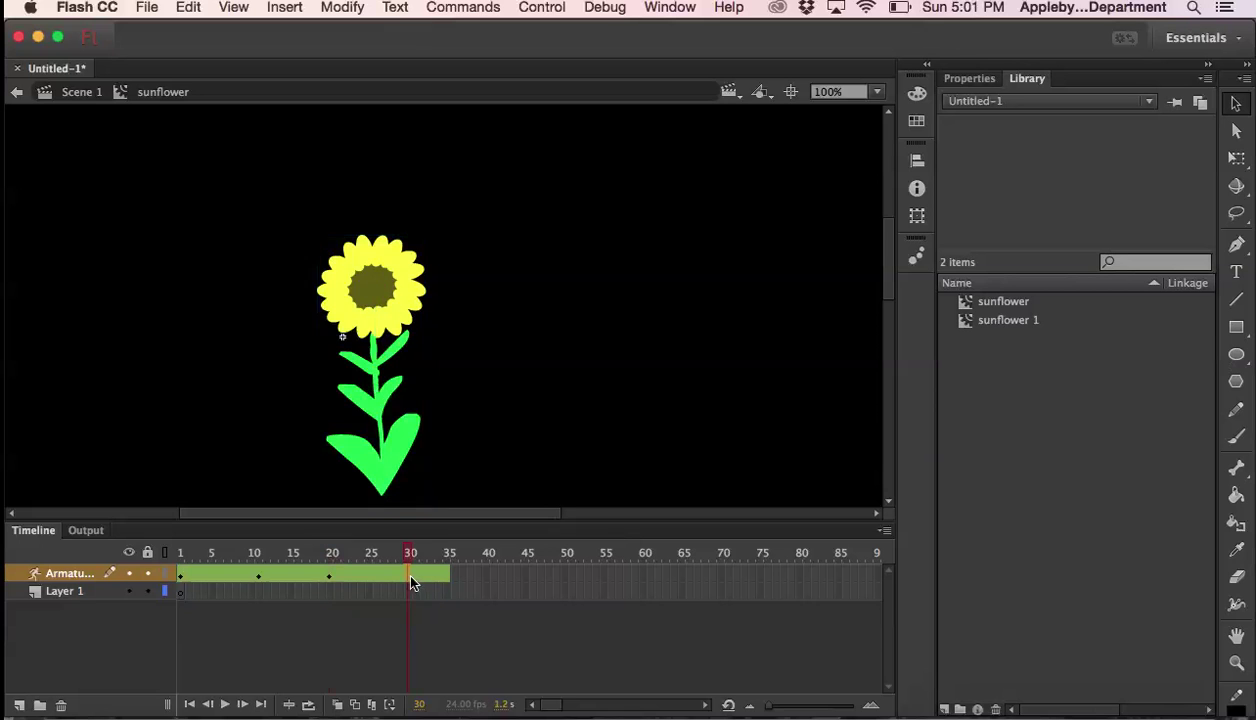
{"action": "left_click_drag", "start_coordinate": [378, 290], "coordinate": [395, 287]}
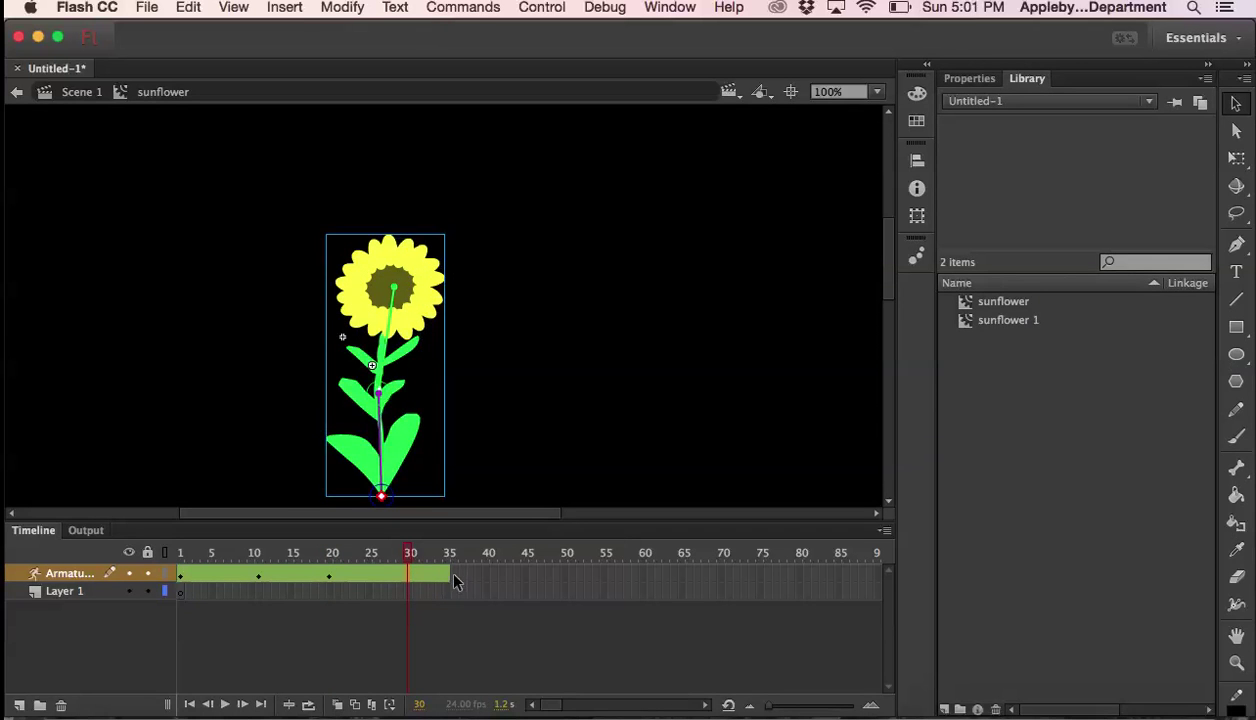
{"action": "left_click", "coordinate": [449, 574]}
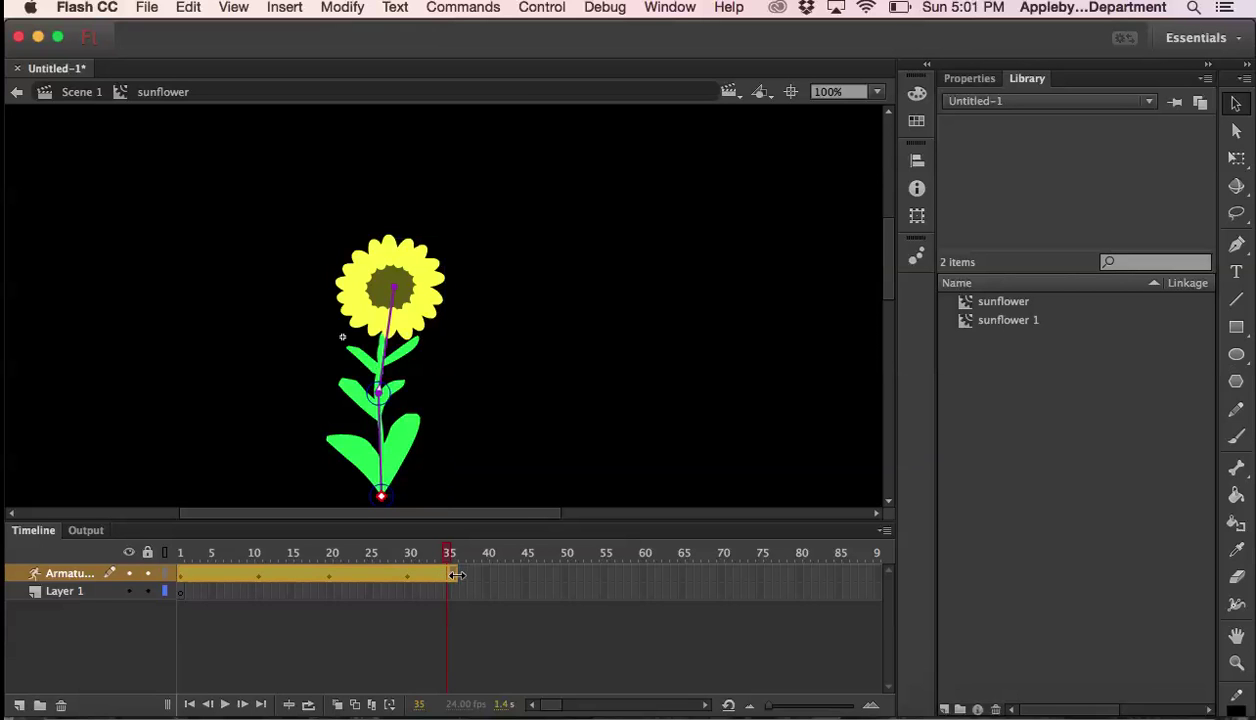
{"action": "left_click_drag", "start_coordinate": [450, 574], "coordinate": [463, 574]}
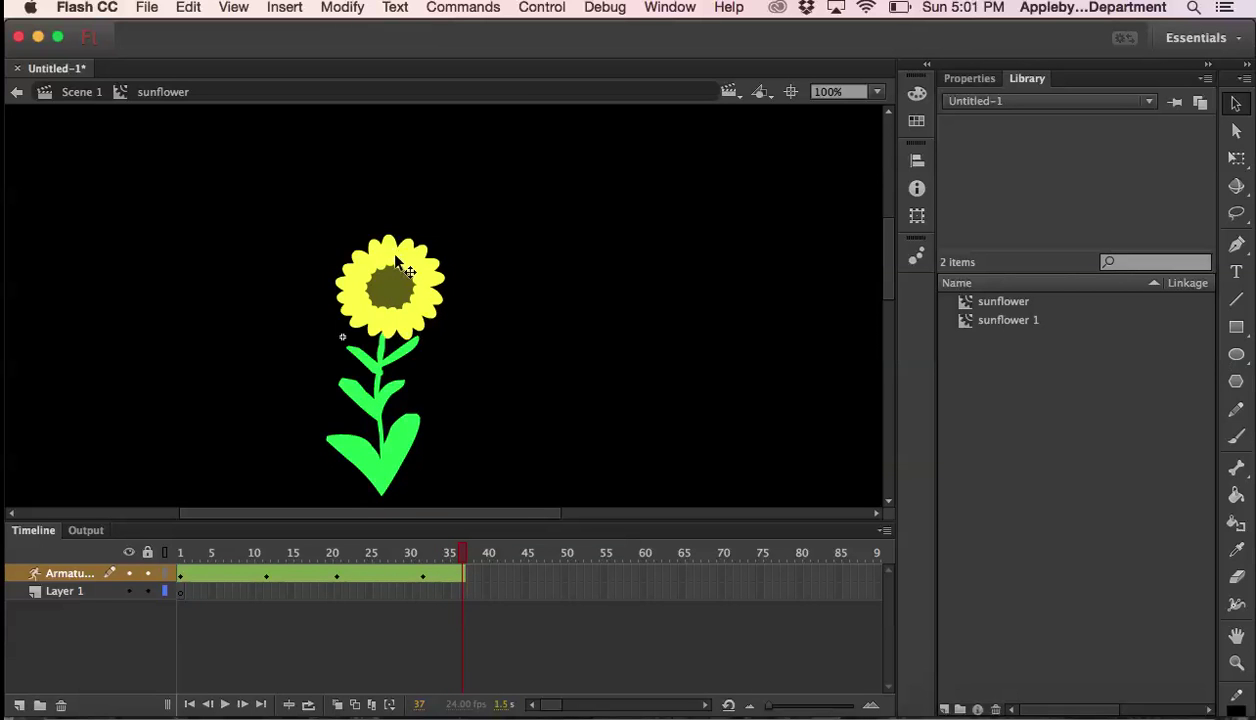
Pose the flower head upright at frame 37, and scrub the sway animation back to frame 1
{"action": "left_click", "coordinate": [388, 290]}
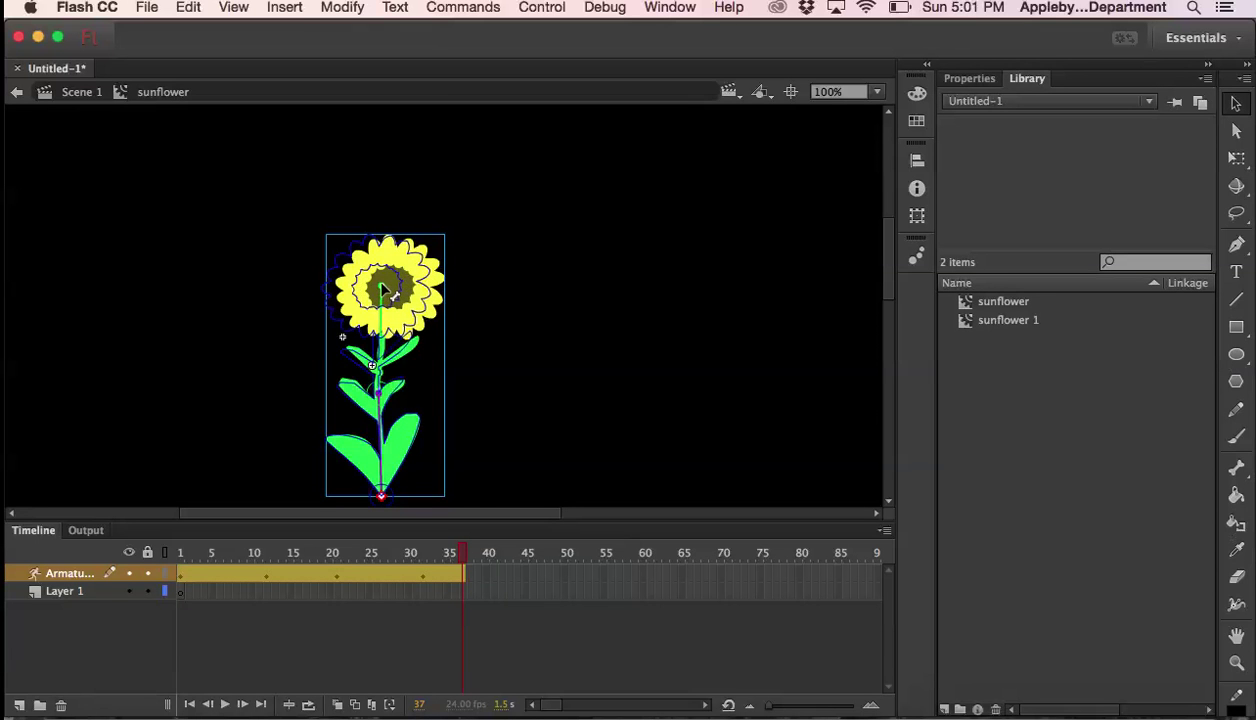
{"action": "left_click_drag", "start_coordinate": [388, 290], "coordinate": [378, 287]}
{"action": "left_click_drag", "start_coordinate": [465, 550], "coordinate": [179, 550]}
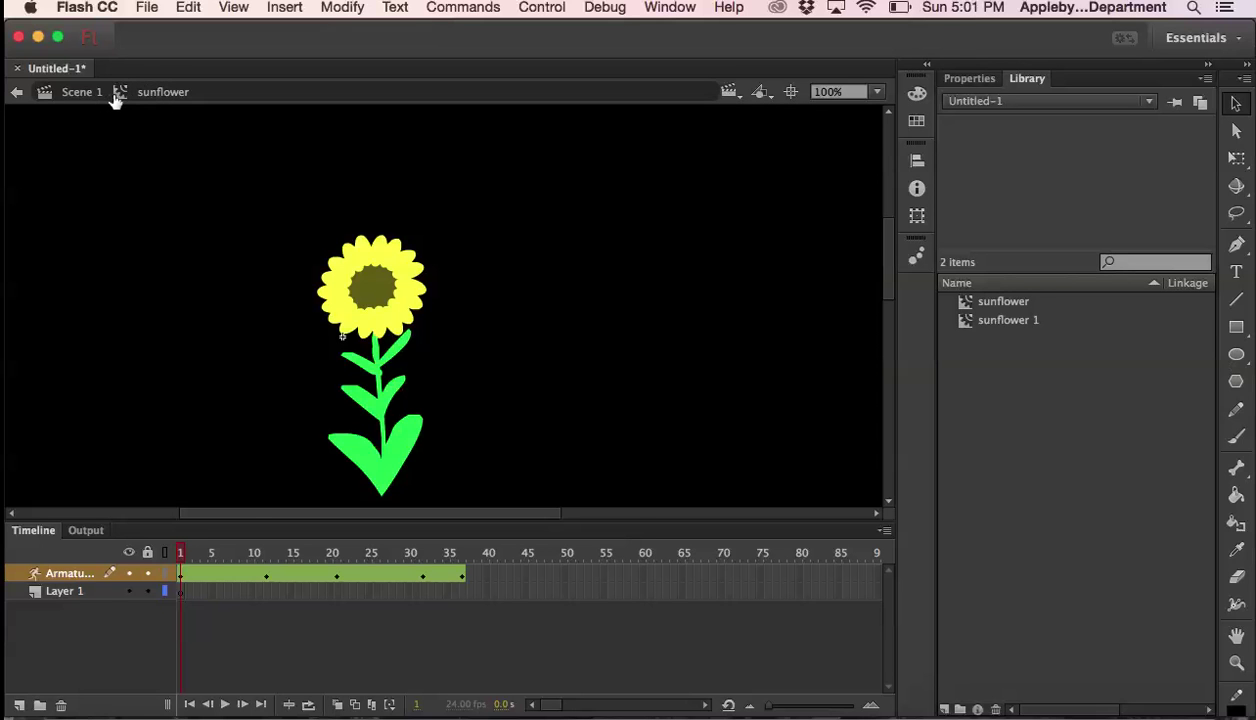
Return to Scene 1 and insert a keyframe at frame 73 of Layer 1
{"action": "left_click", "coordinate": [79, 95]}
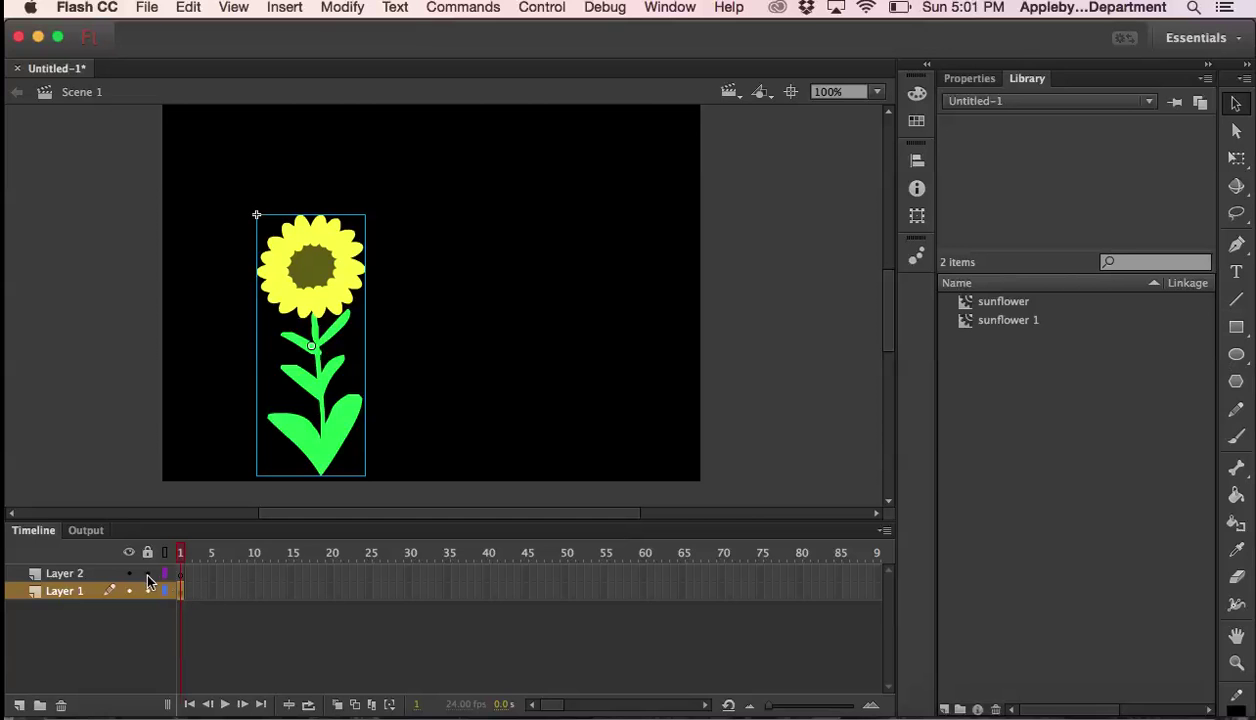
{"action": "left_click", "coordinate": [724, 600]}
{"action": "left_click_drag", "start_coordinate": [726, 598], "coordinate": [744, 600]}
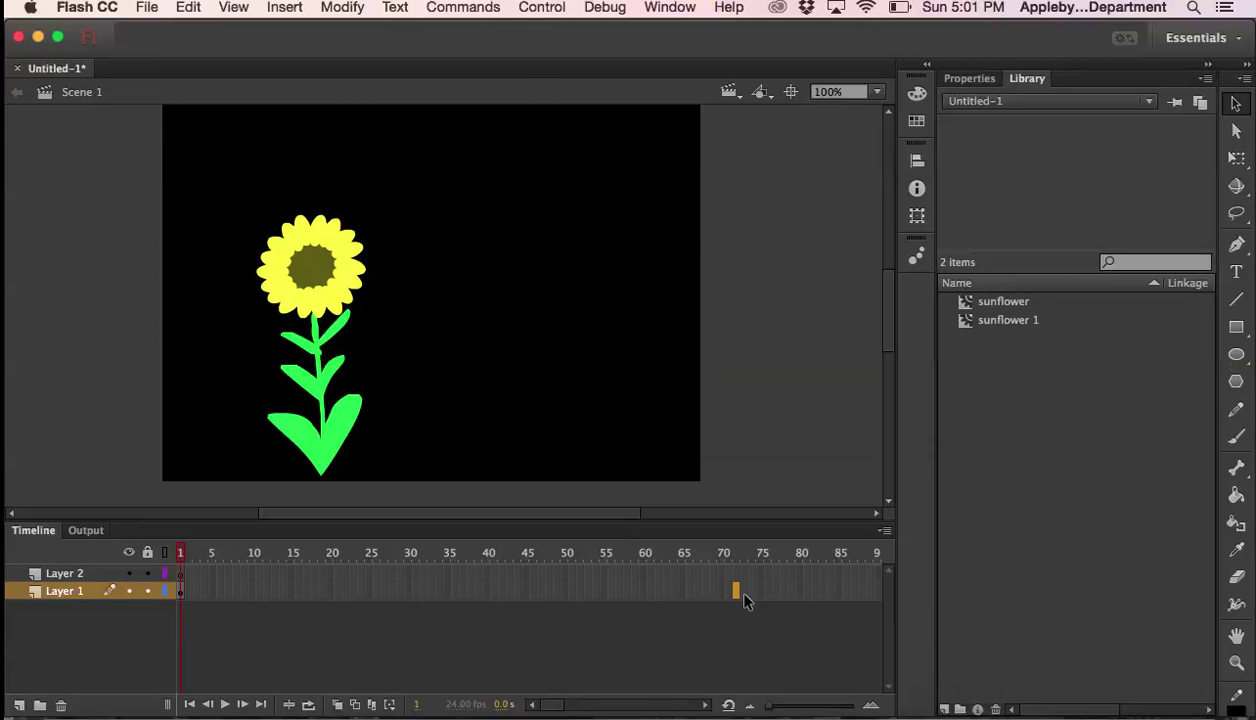
{"action": "right_click", "coordinate": [744, 600]}
{"action": "left_click", "coordinate": [774, 336]}
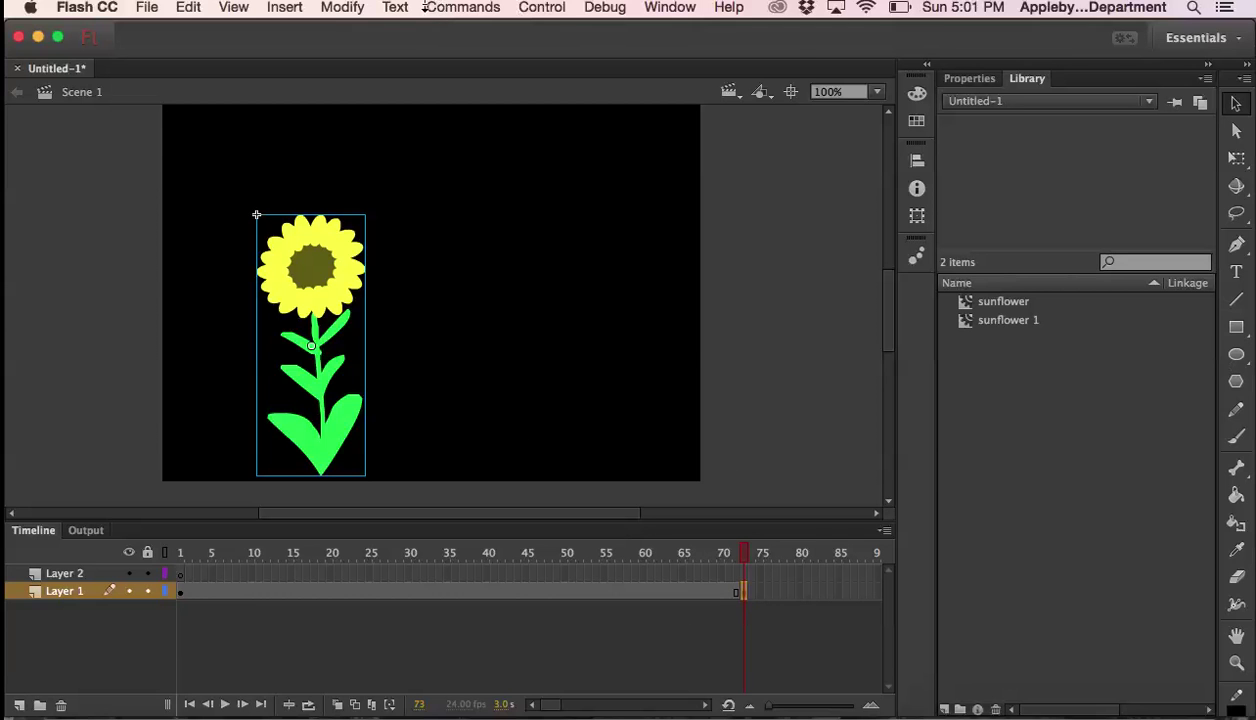
Test the movie to preview the sunflower's swaying animation
{"action": "left_click", "coordinate": [535, 9]}
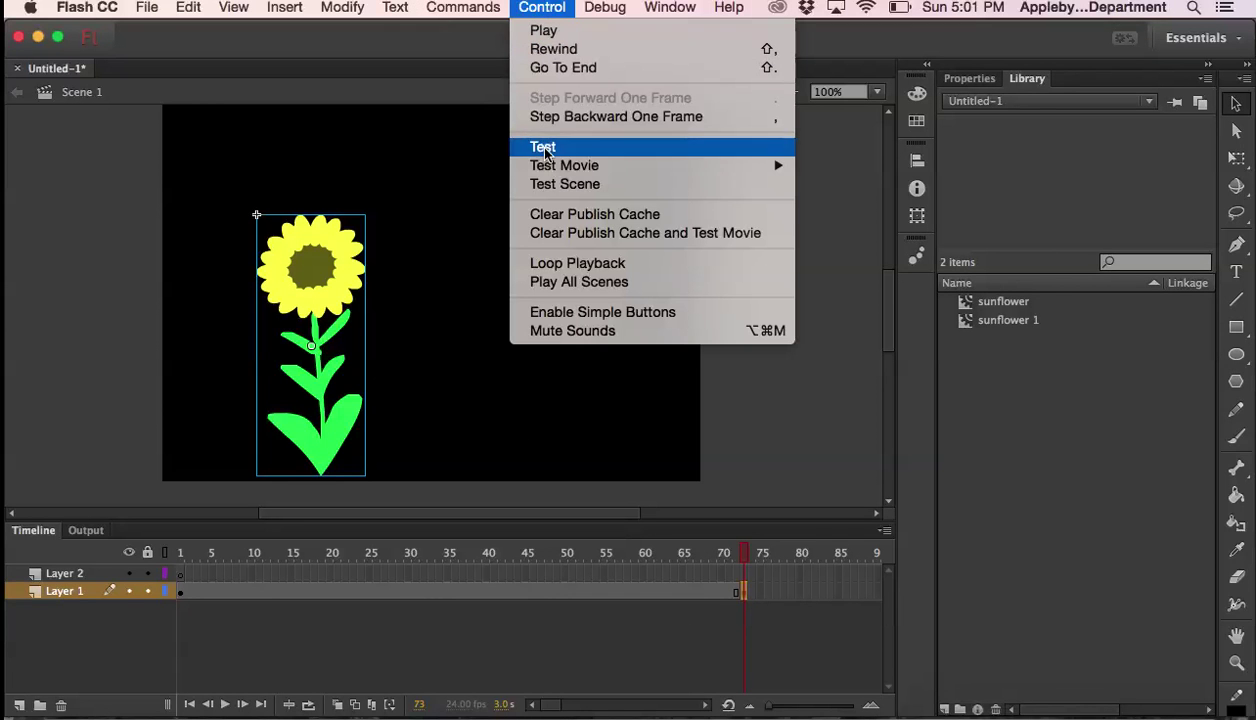
{"action": "mouse_move", "coordinate": [548, 172]}
{"action": "left_click", "coordinate": [548, 150]}
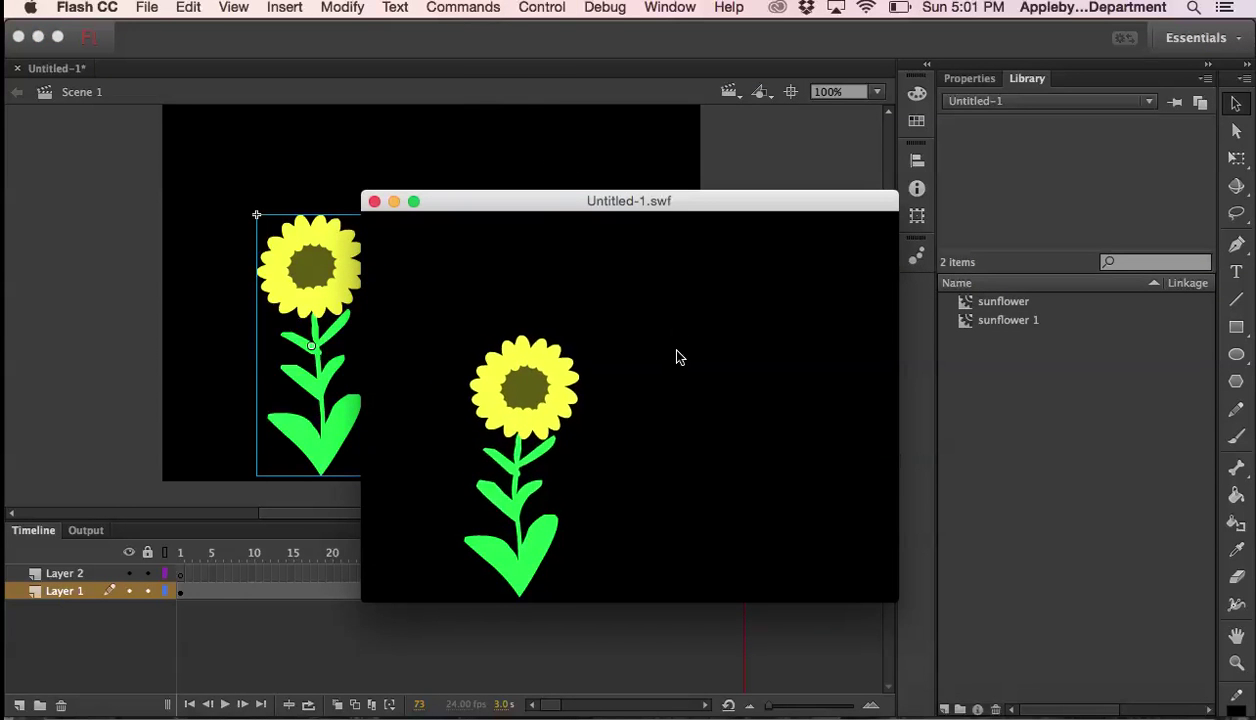
Close the movie preview, and place a pasted copy of the small sunflower just right of the original at frame 1 of Layer 1
{"action": "left_click", "coordinate": [374, 202]}
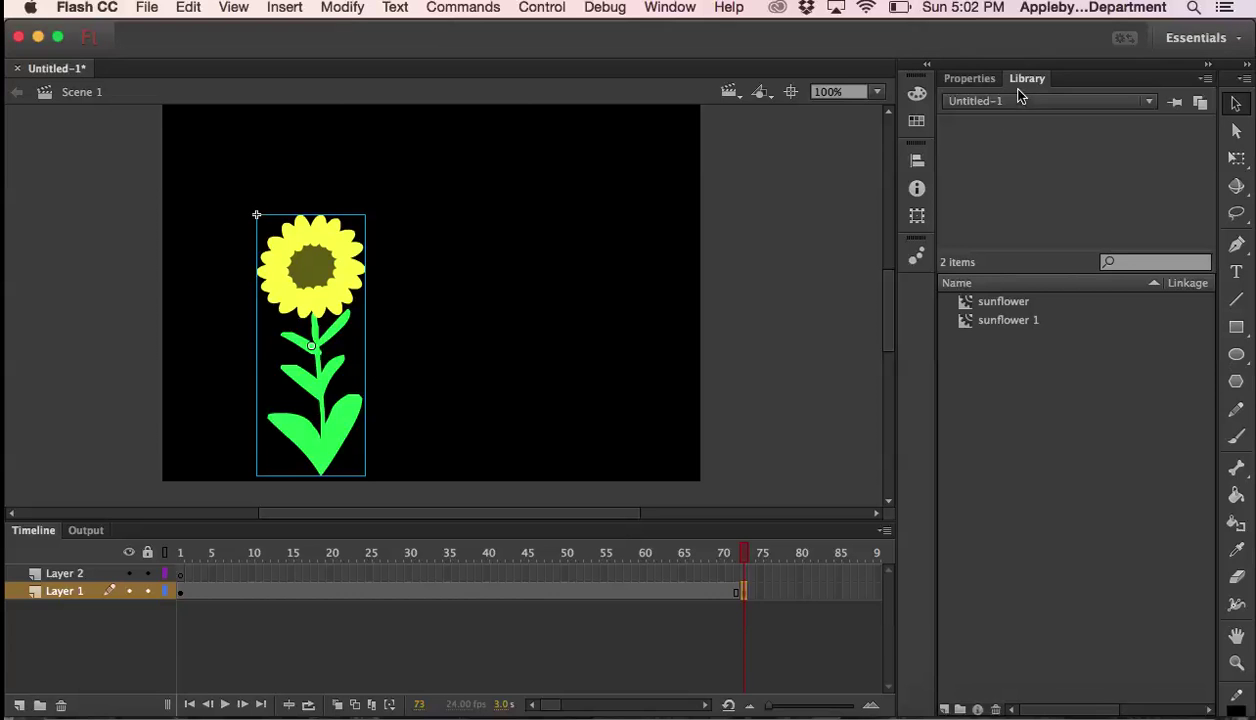
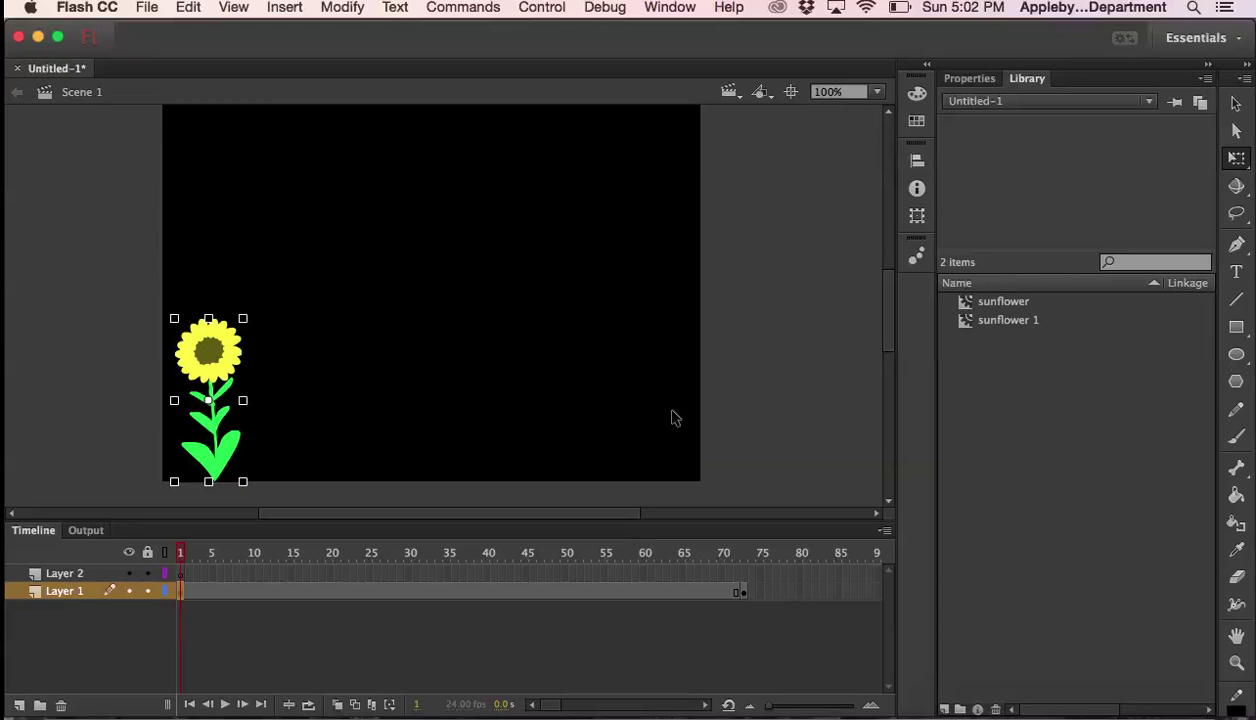
{"action": "key", "text": "super+v"}
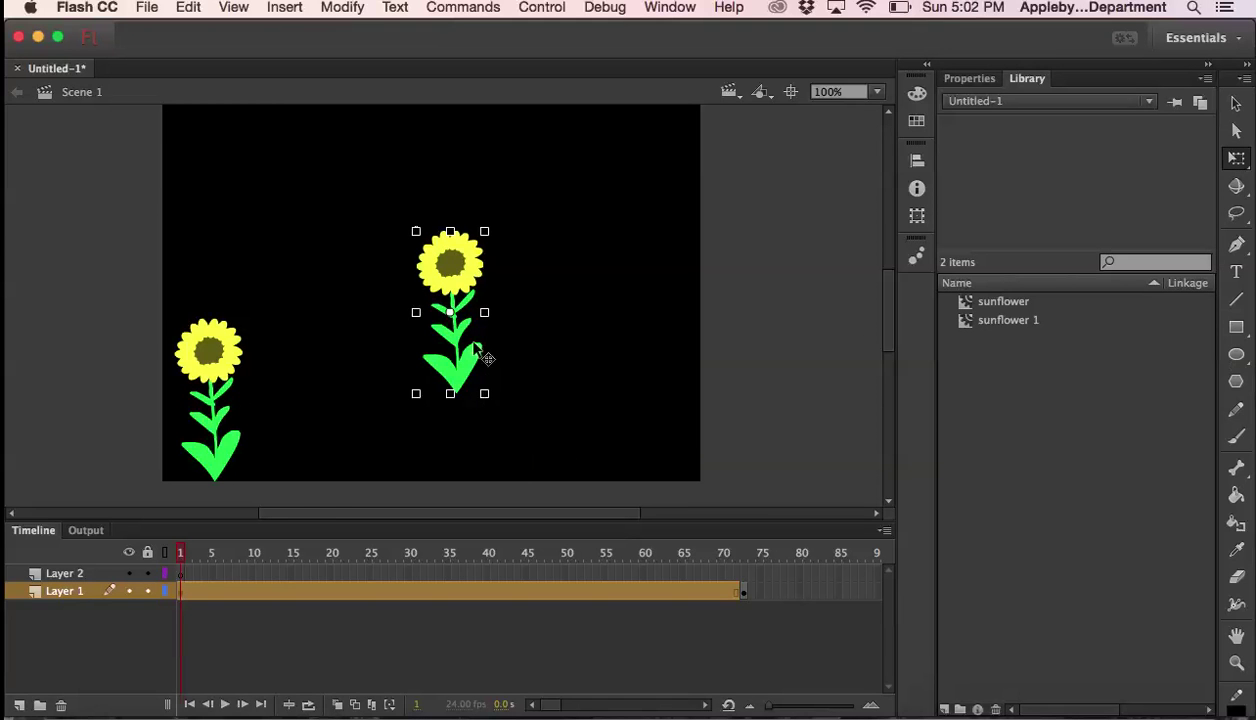
{"action": "left_click_drag", "start_coordinate": [442, 262], "coordinate": [292, 360]}
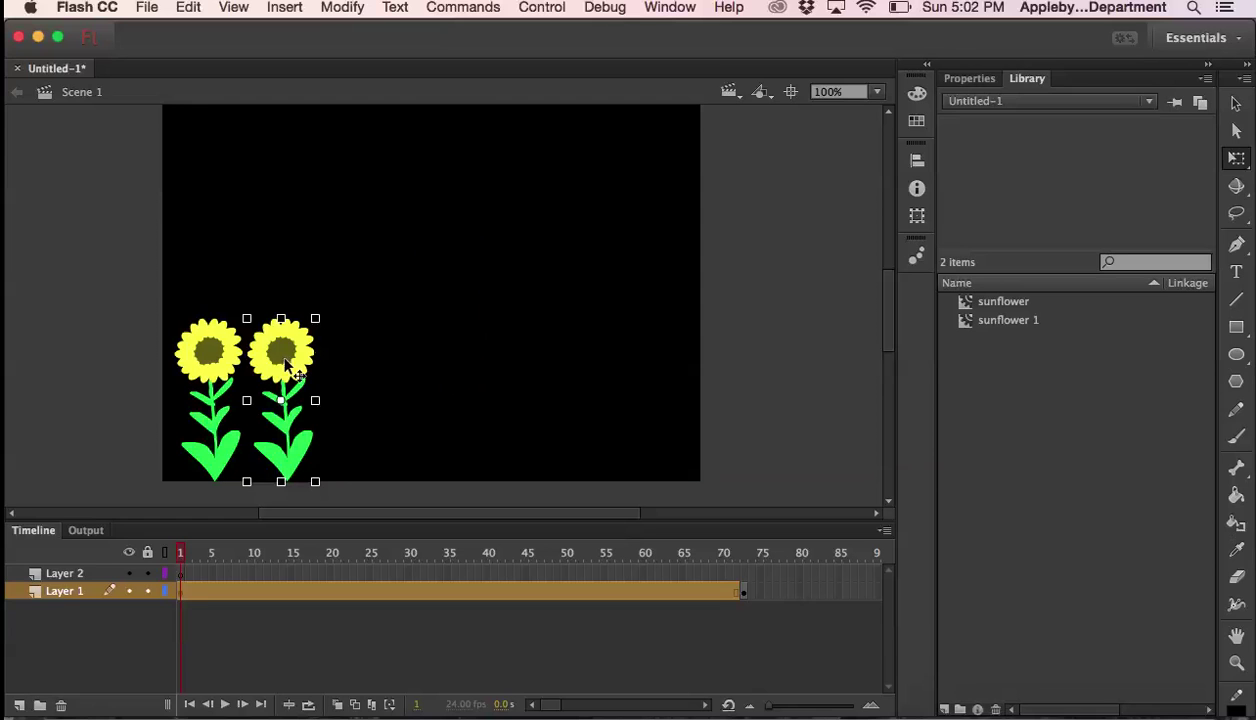
Insert a keyframe at frame 19 of Layer 2 and place a scaled-down sunflower from the library to the right of the existing pair
{"action": "left_click", "coordinate": [244, 573]}
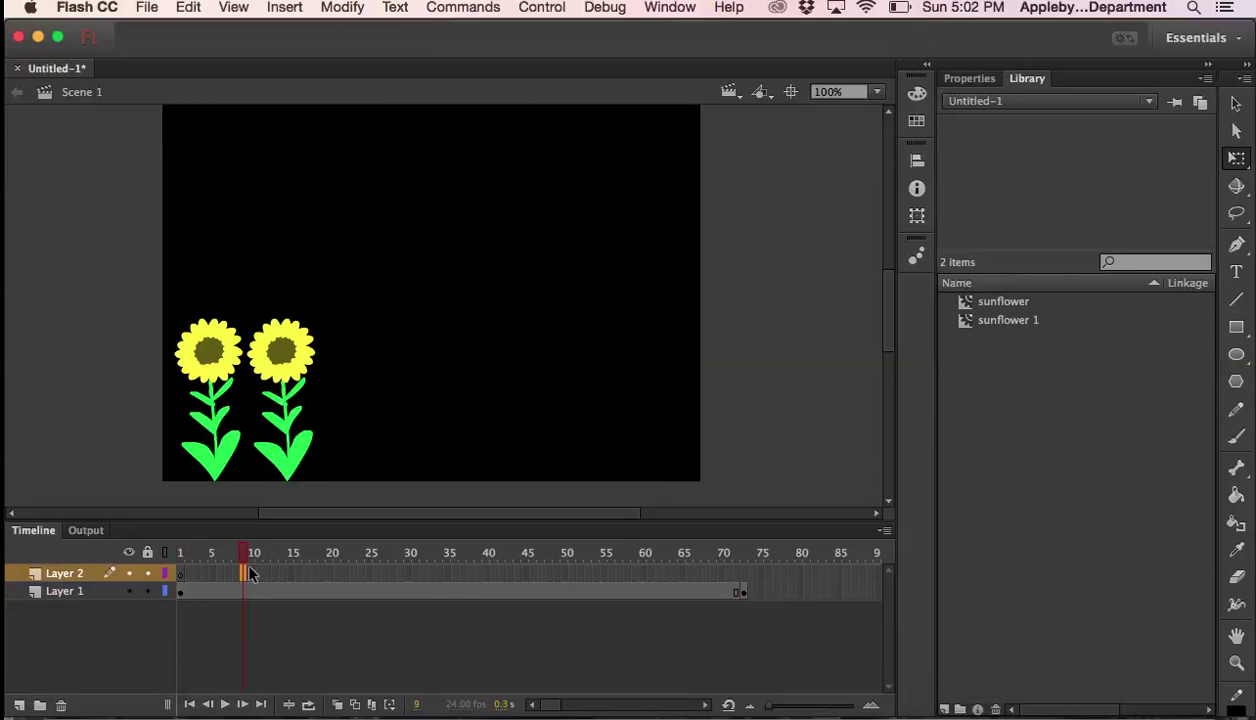
{"action": "left_click", "coordinate": [325, 574]}
{"action": "right_click", "coordinate": [325, 578]}
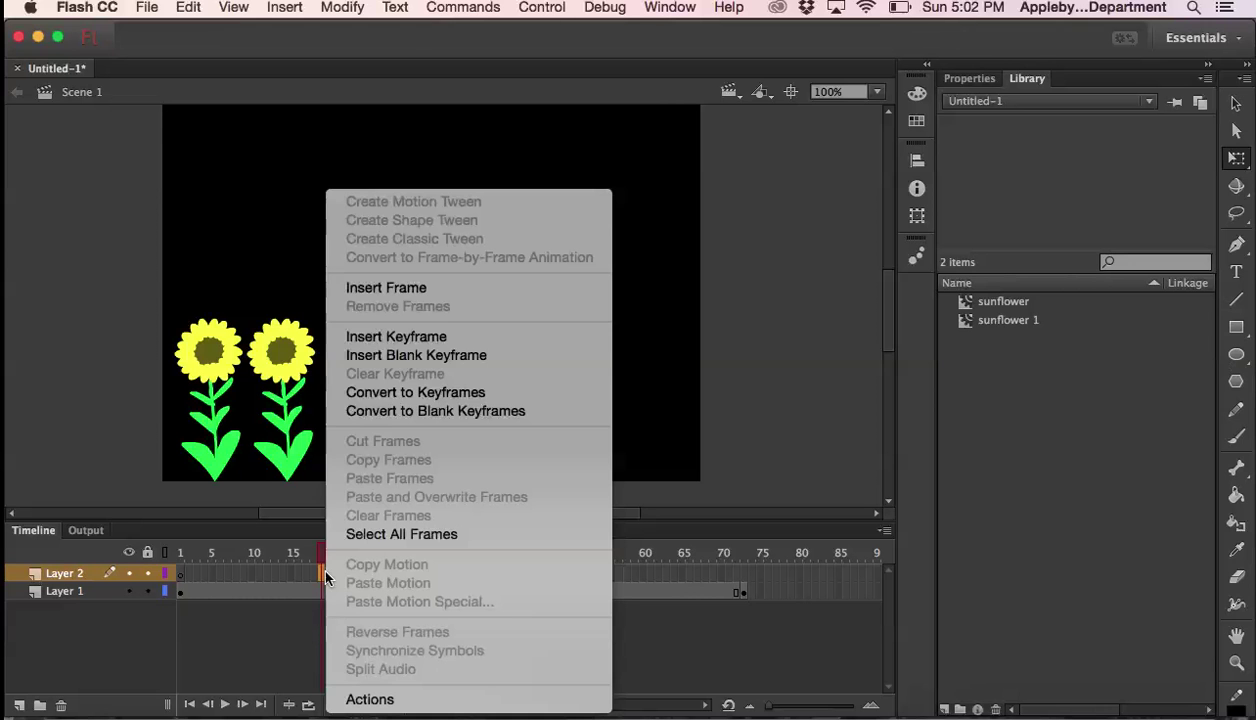
{"action": "left_click", "coordinate": [460, 336]}
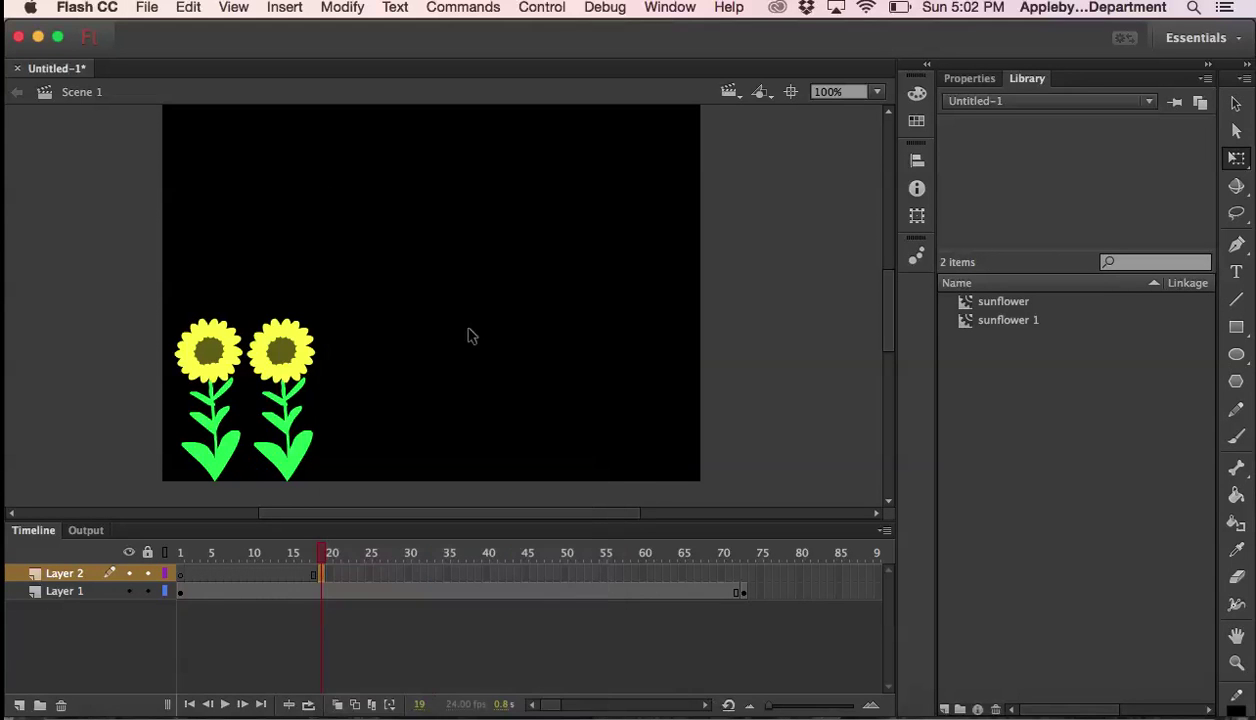
{"action": "left_click", "coordinate": [968, 306]}
{"action": "left_click_drag", "start_coordinate": [885, 308], "coordinate": [397, 370]}
{"action": "left_click_drag", "start_coordinate": [451, 236], "coordinate": [427, 290]}
{"action": "left_click_drag", "start_coordinate": [416, 356], "coordinate": [379, 384]}
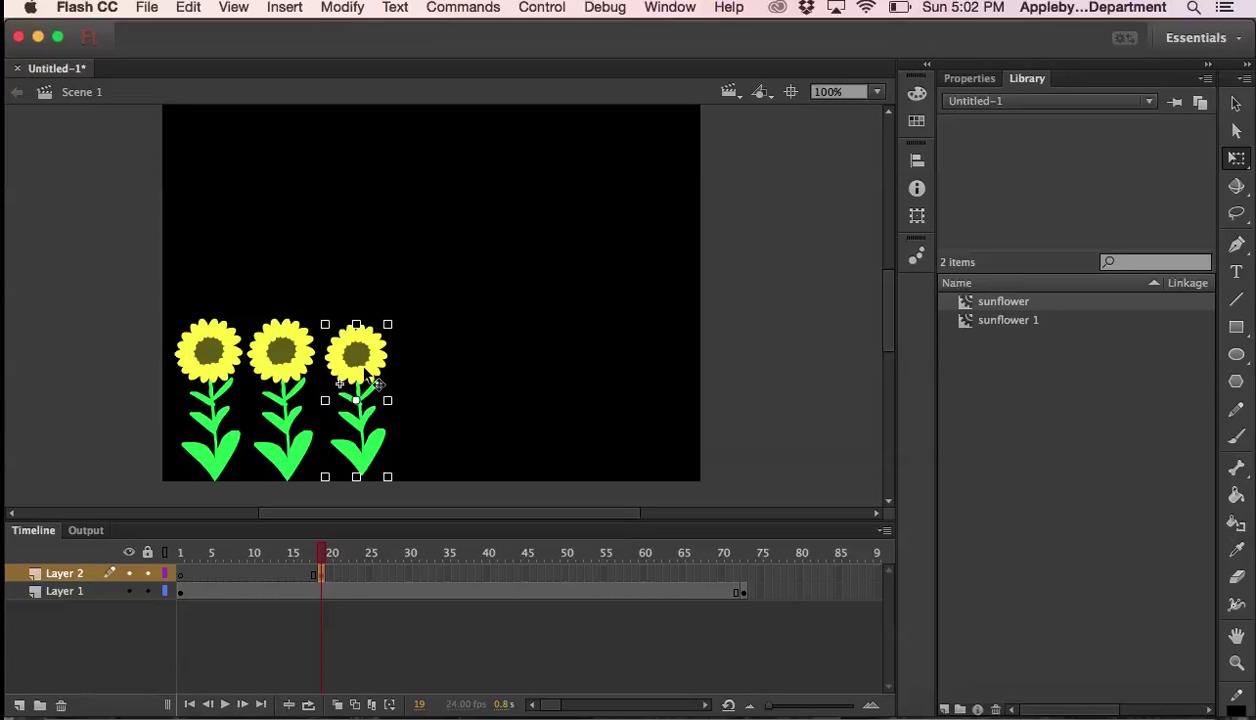
Add a new layer above Layer 2 and insert a keyframe at frame 30 on it
{"action": "left_click", "coordinate": [19, 706]}
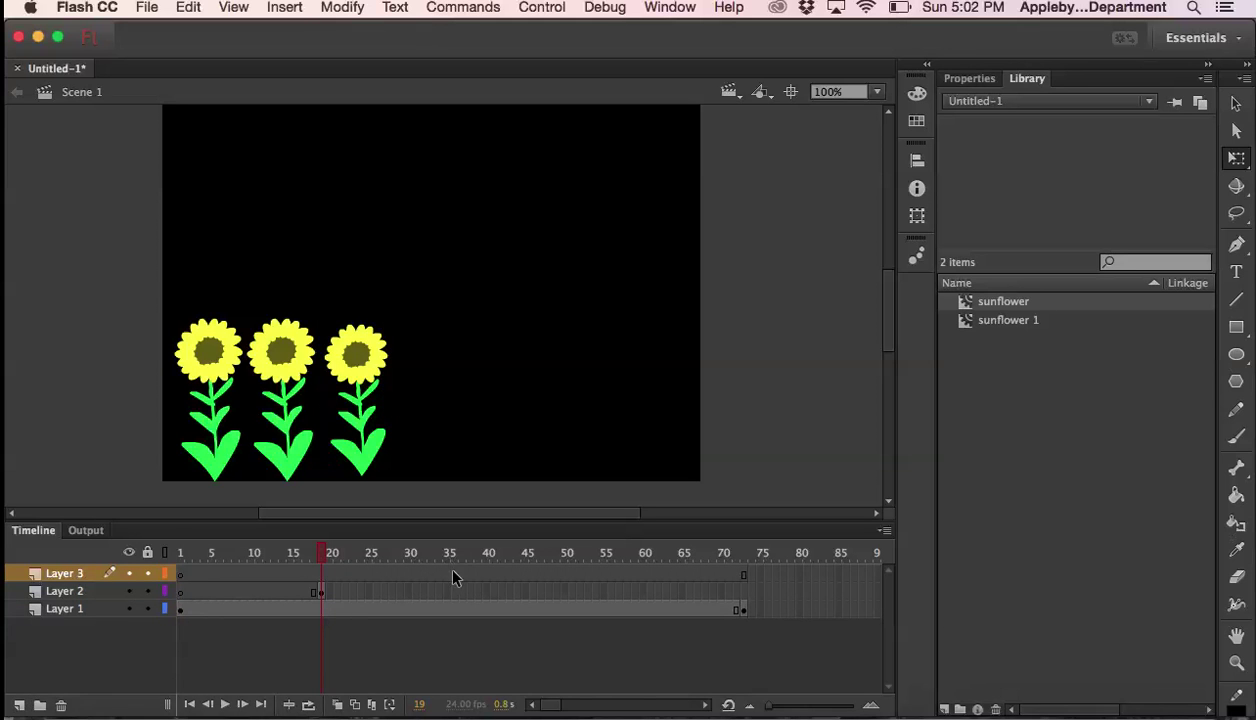
{"action": "left_click", "coordinate": [405, 573]}
{"action": "right_click", "coordinate": [405, 573]}
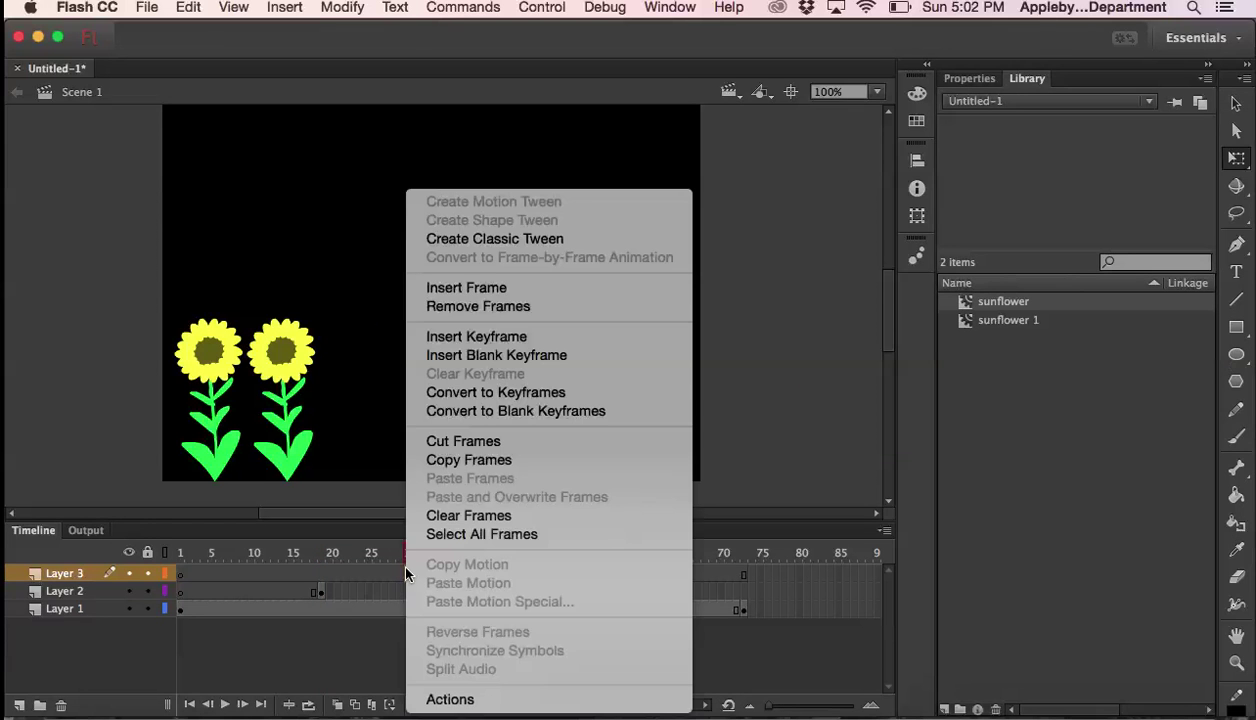
{"action": "left_click", "coordinate": [476, 336]}
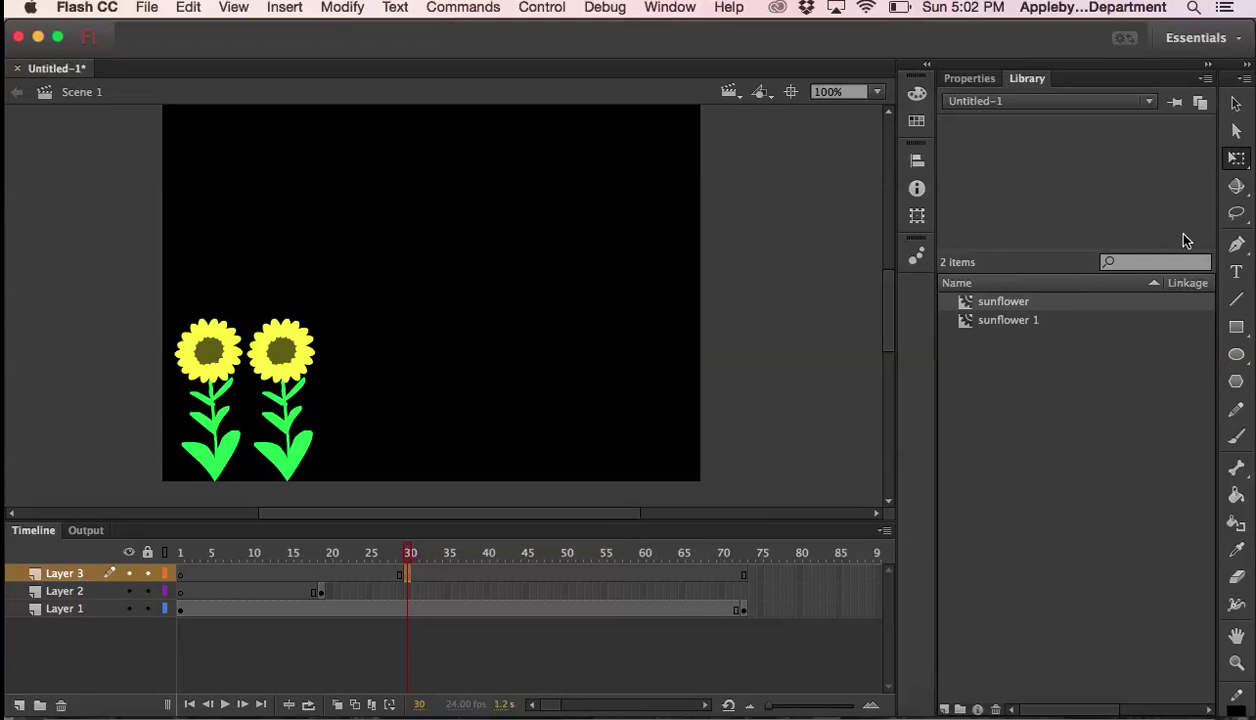
Place a scaled-down sunflower from the library on Layer 3 at frame 30, standing on the ground right of the other flowers
{"action": "left_click", "coordinate": [968, 305]}
{"action": "left_click_drag", "start_coordinate": [565, 321], "coordinate": [386, 380]}
{"action": "left_click_drag", "start_coordinate": [441, 251], "coordinate": [417, 306]}
{"action": "left_click_drag", "start_coordinate": [394, 348], "coordinate": [418, 374]}
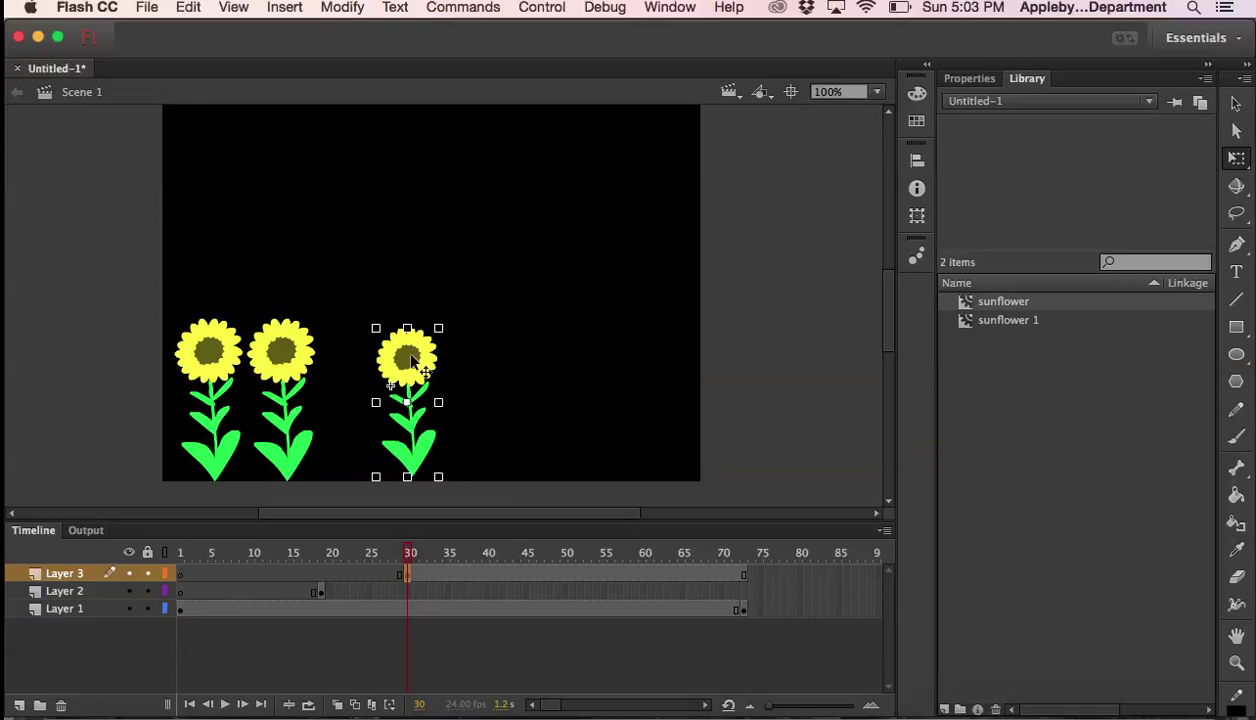
Insert a keyframe at frame 73 of Layer 2
{"action": "left_click", "coordinate": [744, 592]}
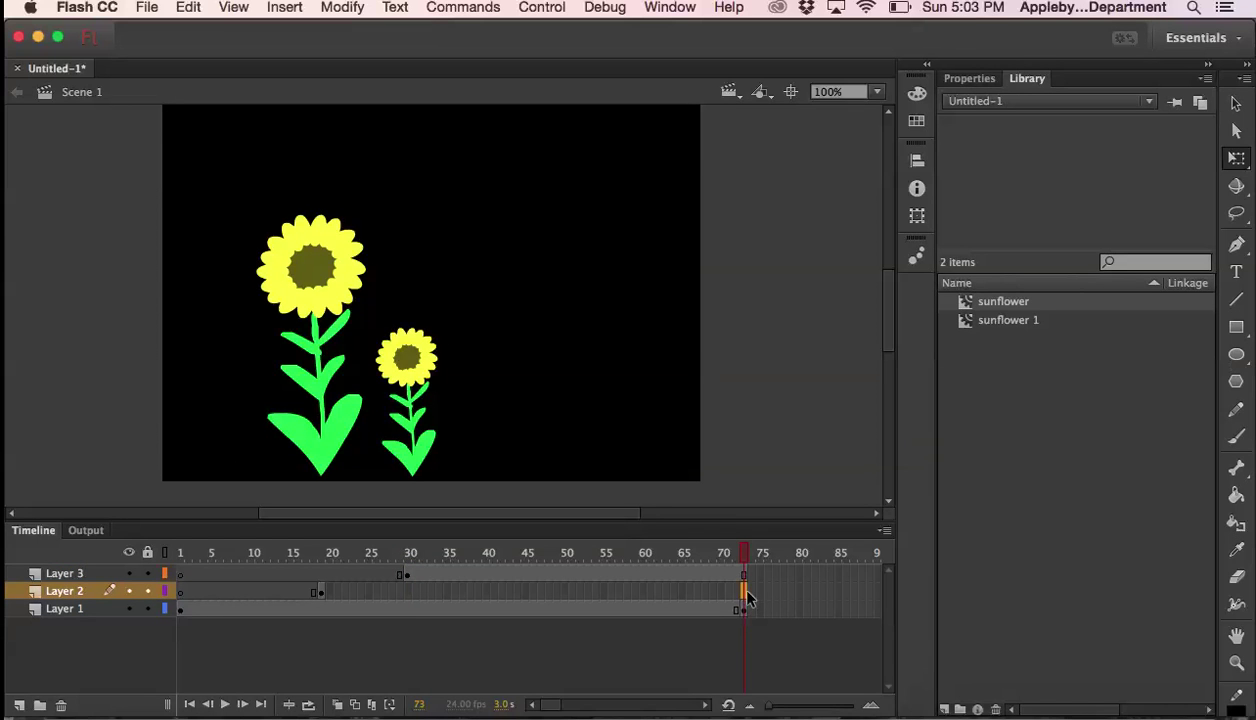
{"action": "right_click", "coordinate": [746, 592]}
{"action": "left_click", "coordinate": [790, 337]}
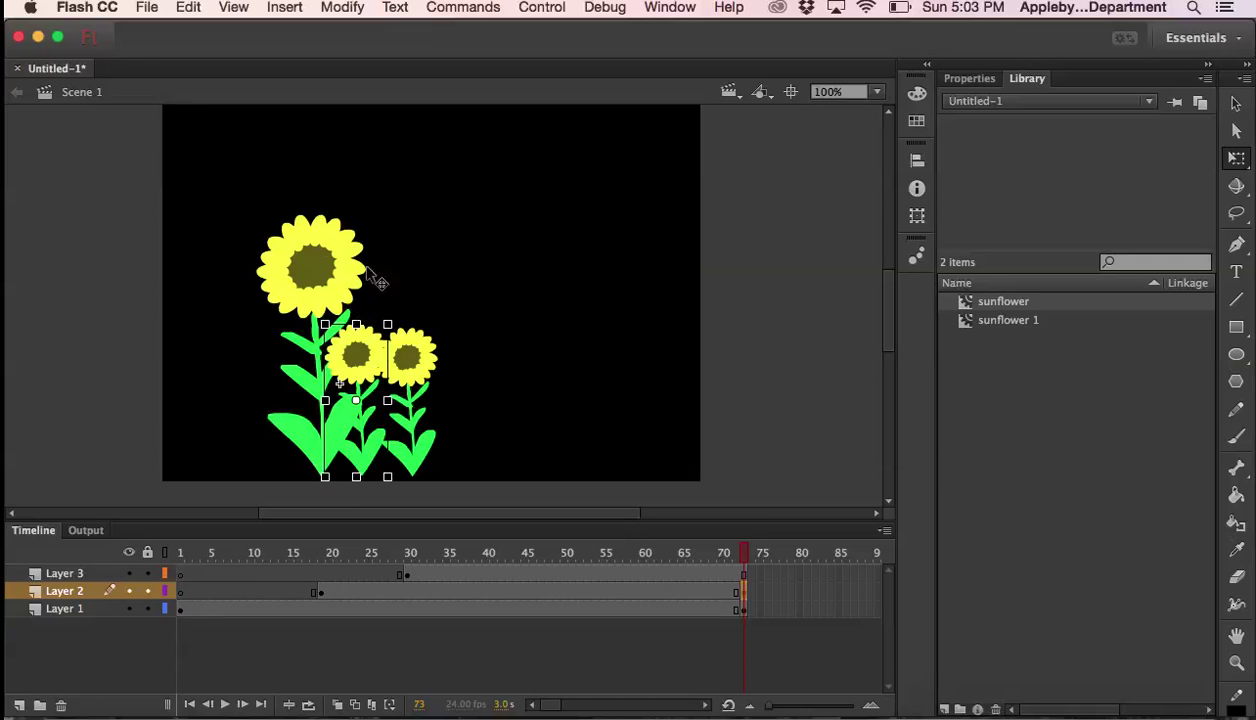
Try scaling down the large Layer 1 sunflower at frame 73 and moving it to the lower-left corner of the stage
{"action": "left_click", "coordinate": [740, 610]}
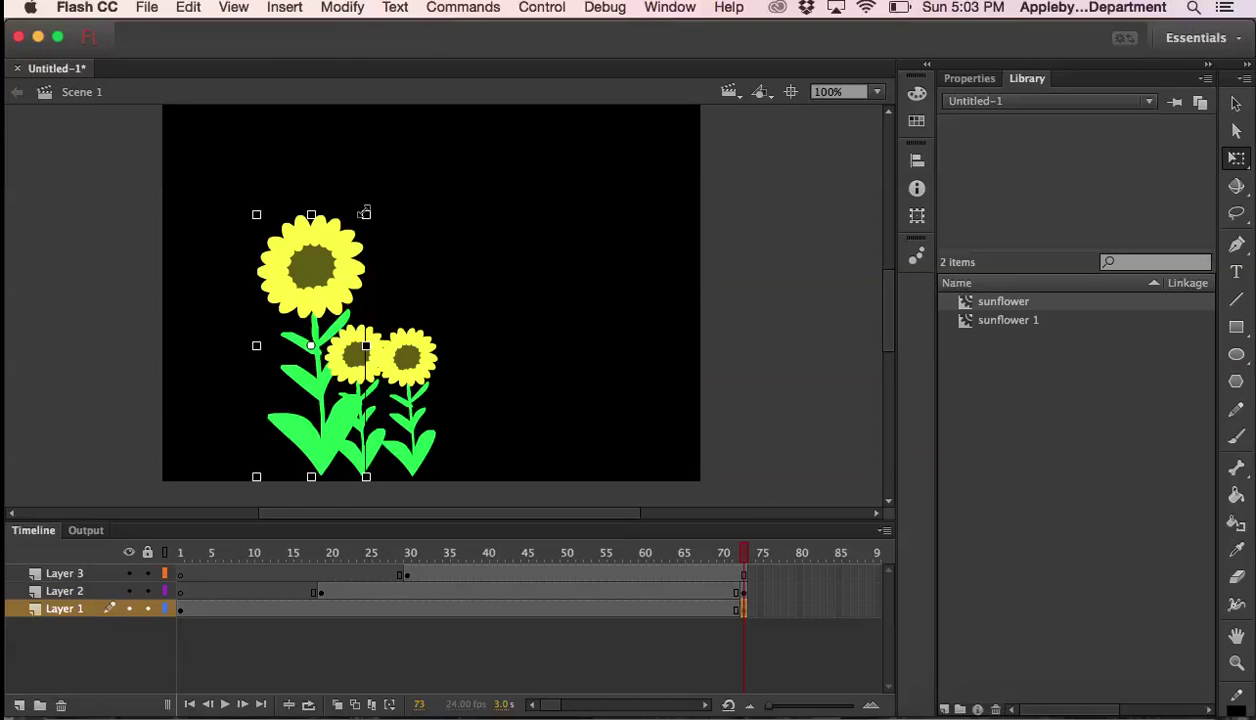
{"action": "left_click_drag", "start_coordinate": [365, 215], "coordinate": [219, 352]}
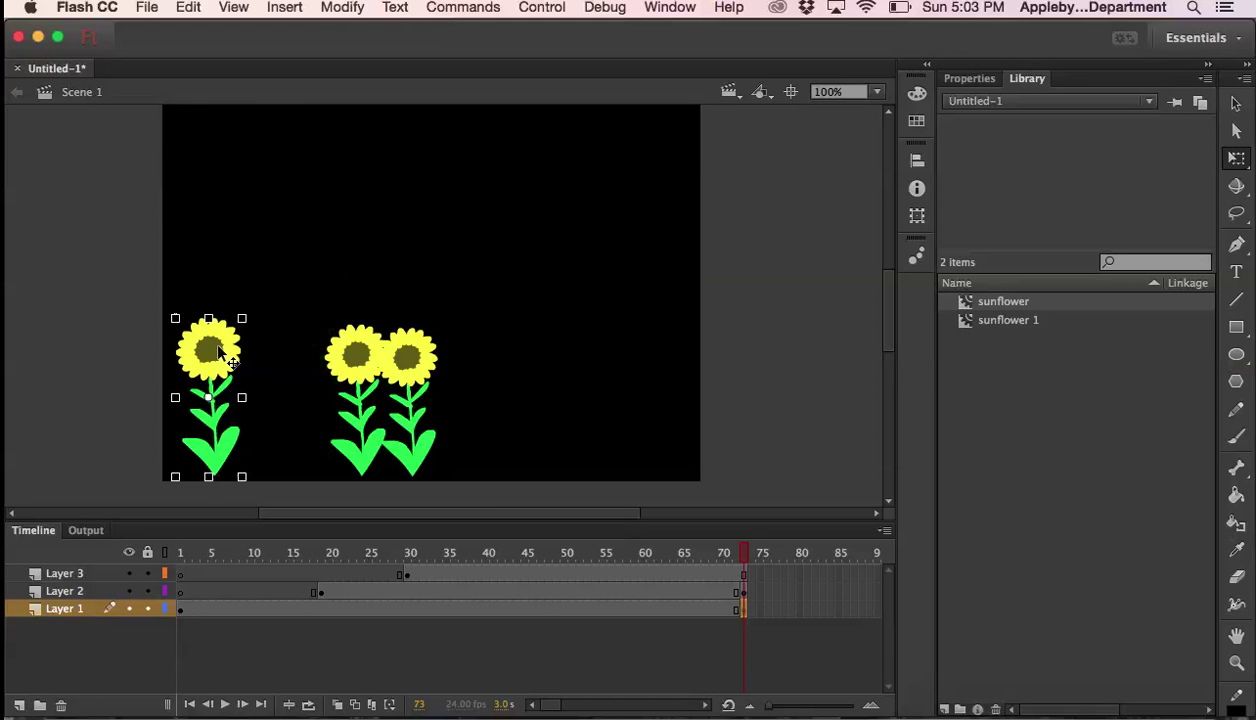
{"action": "left_click", "coordinate": [190, 610]}
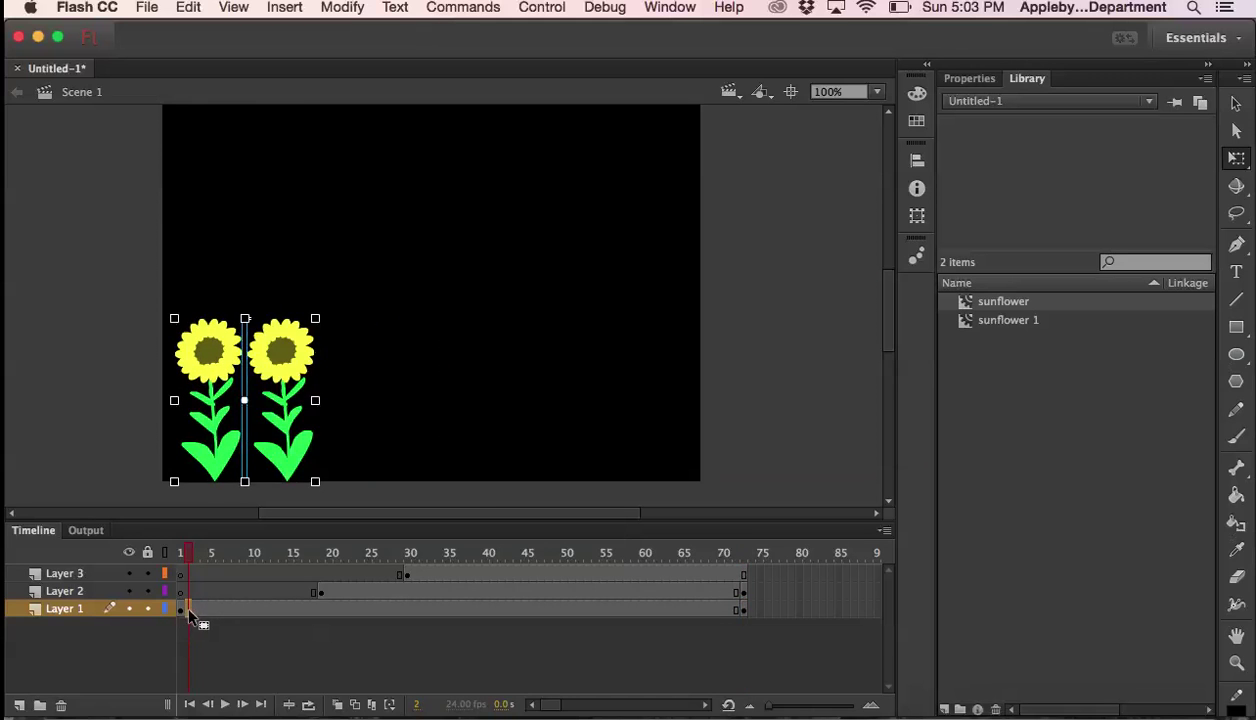
Clear the Layer 1 keyframe at frame 73 and insert a new keyframe at the same frame
{"action": "left_click", "coordinate": [745, 610]}
{"action": "right_click", "coordinate": [746, 612]}
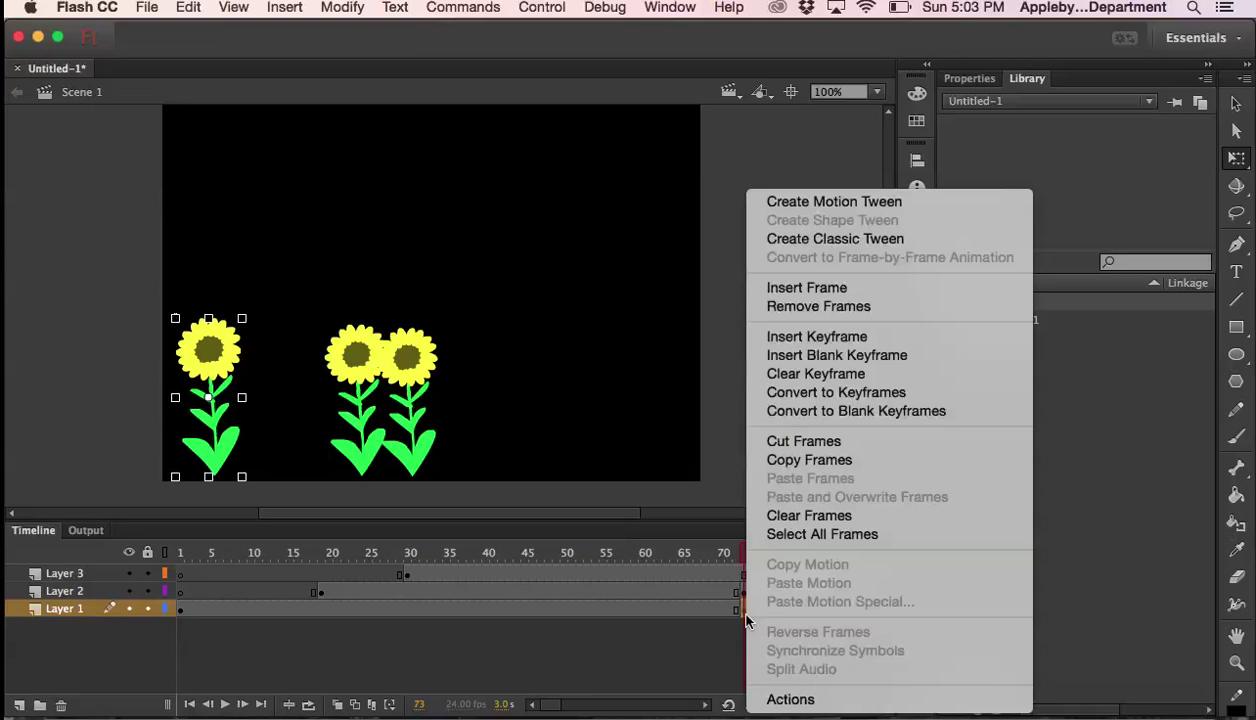
{"action": "left_click", "coordinate": [840, 374]}
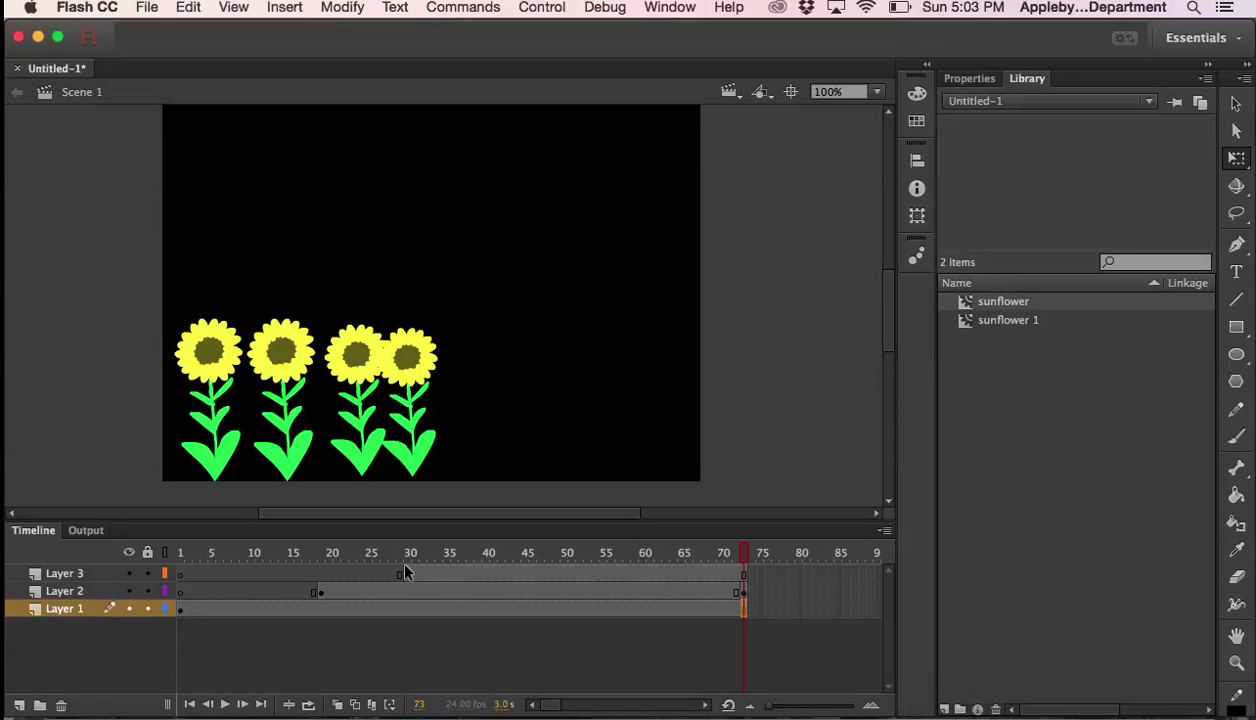
{"action": "left_click", "coordinate": [748, 612]}
{"action": "right_click", "coordinate": [748, 612]}
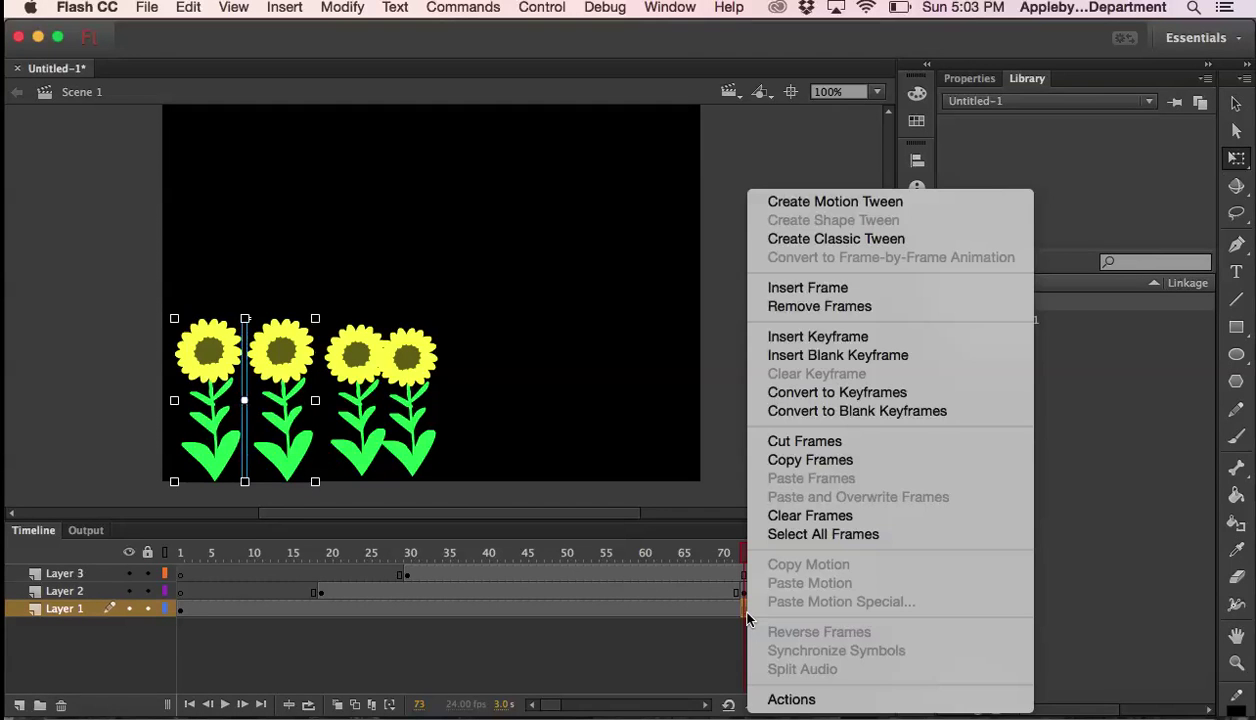
{"action": "left_click", "coordinate": [811, 339]}
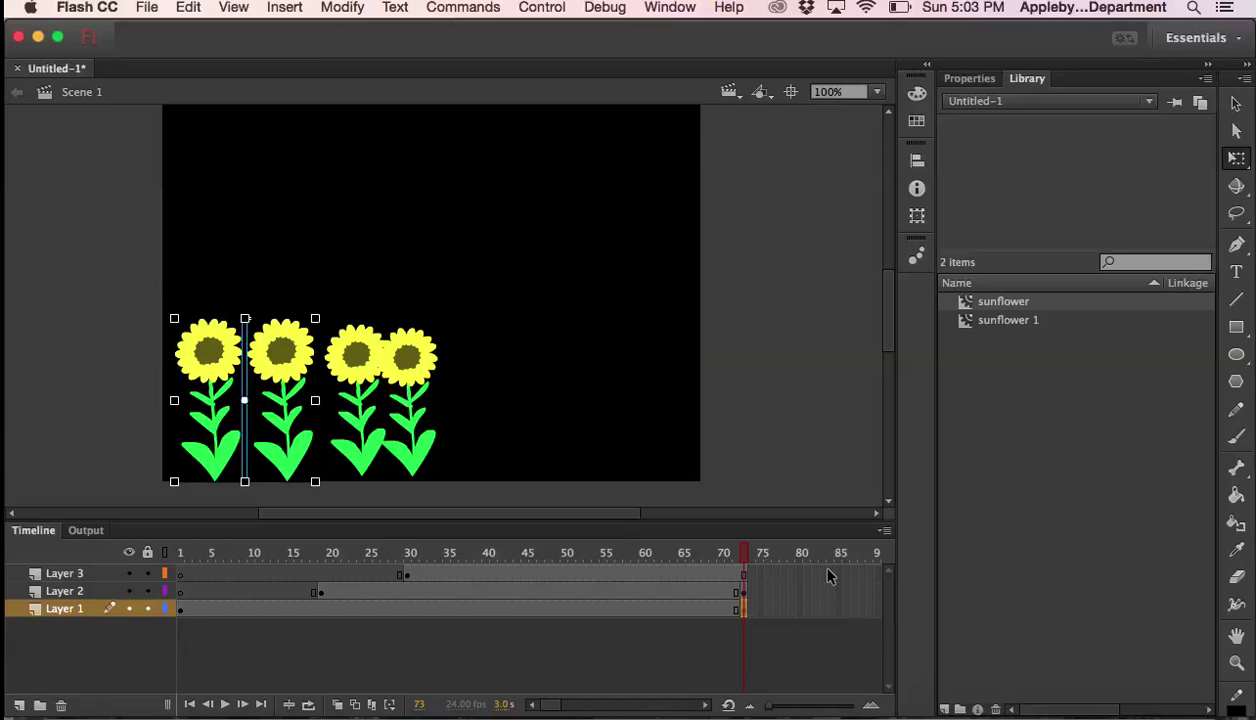
Insert keyframes at frame 100 on all three layers
{"action": "scroll", "coordinate": [724, 676], "scroll_direction": "right", "scroll_amount": 5}
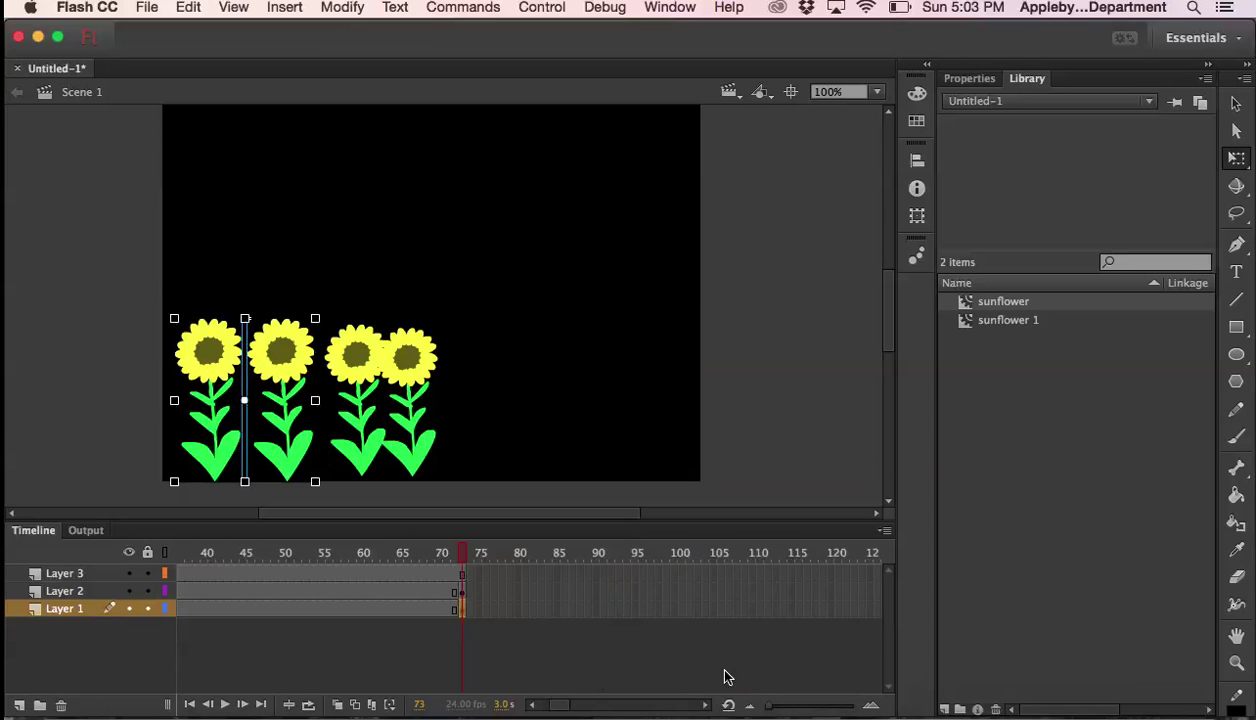
{"action": "left_click", "coordinate": [674, 574]}
{"action": "left_click", "coordinate": [676, 616], "text": "shift"}
{"action": "right_click", "coordinate": [676, 616]}
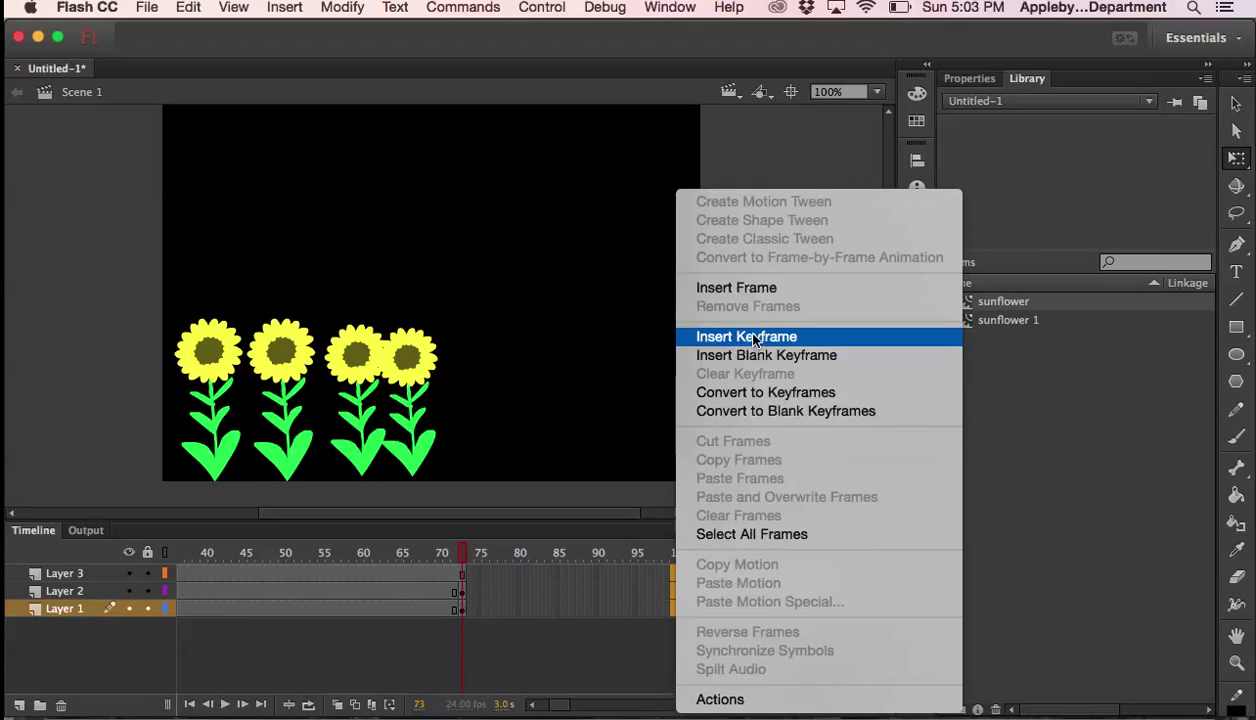
{"action": "left_click", "coordinate": [754, 340]}
Test the movie to preview the row of swaying sunflowers, and close the preview
{"action": "key", "text": "super+Return"}
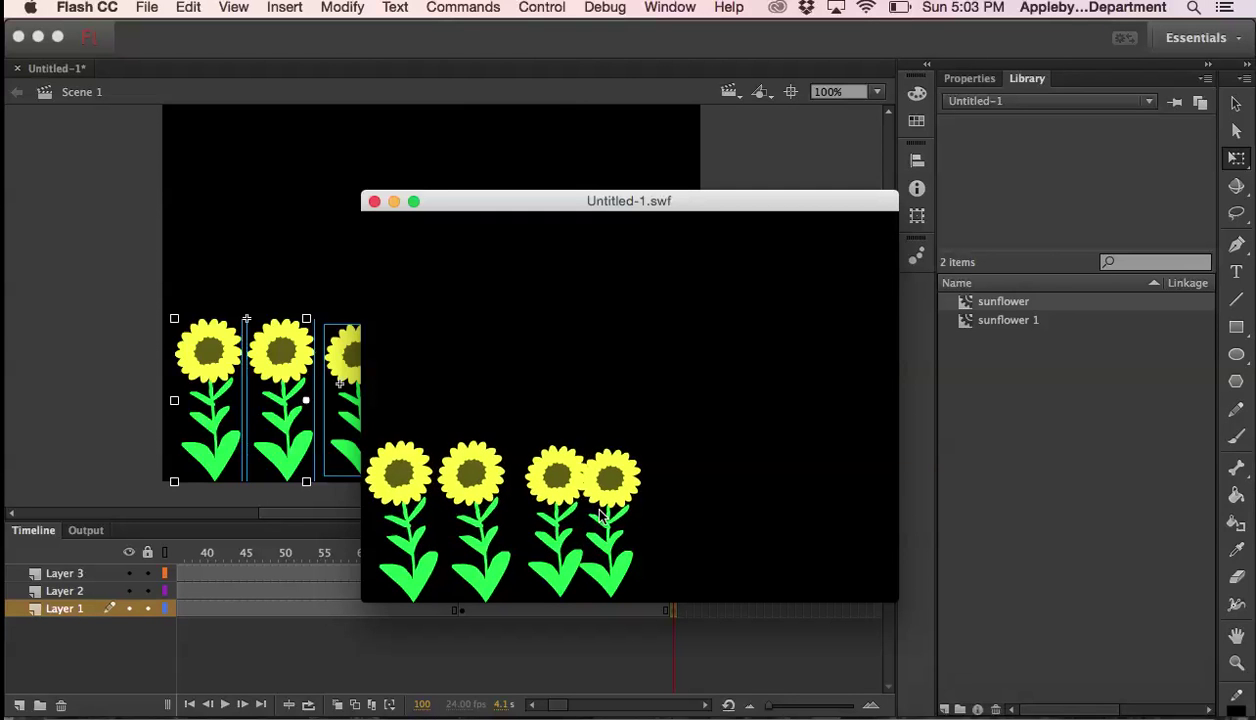
{"action": "left_click", "coordinate": [374, 201]}
{"action": "scroll", "coordinate": [406, 654], "scroll_direction": "left", "scroll_amount": 5}
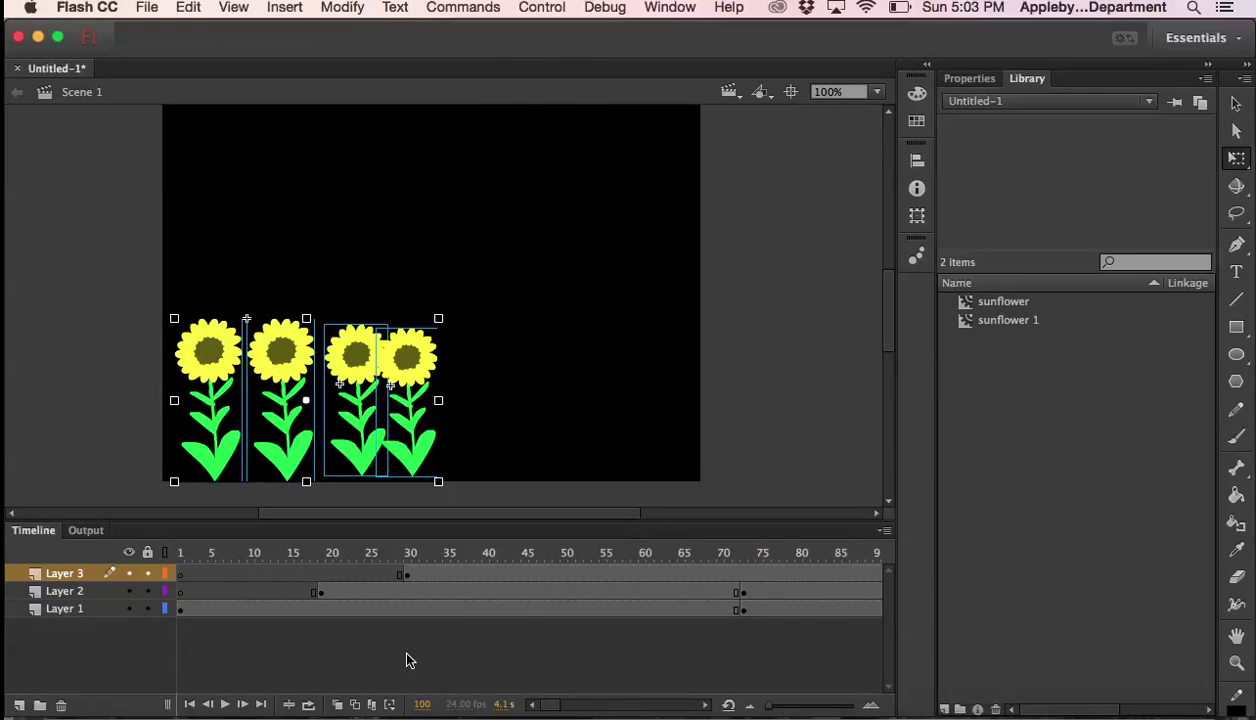